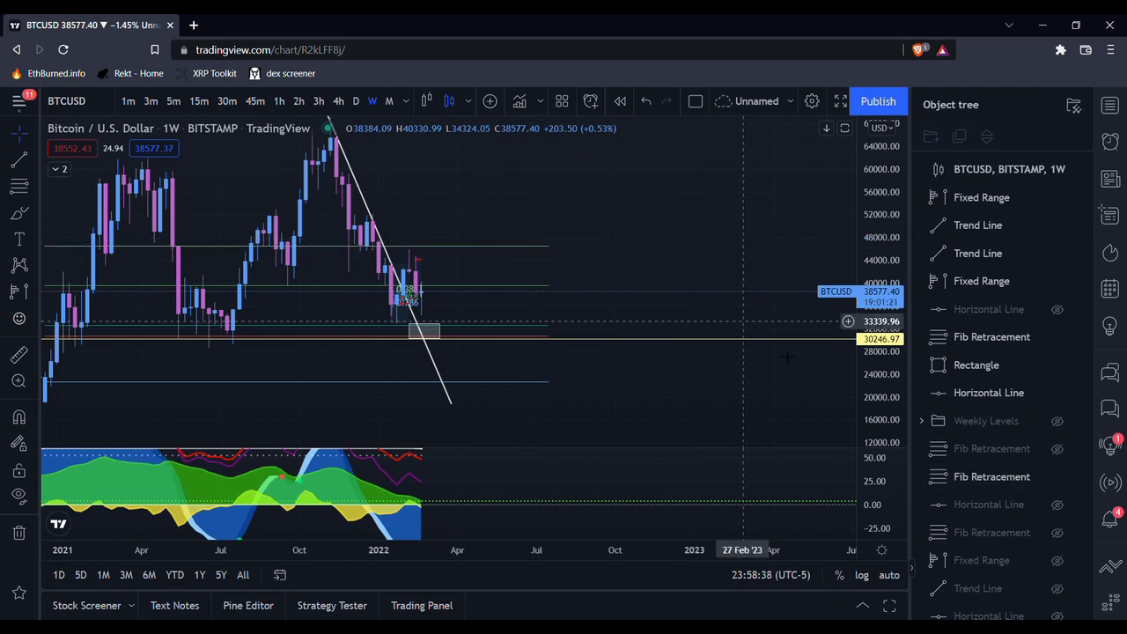
# - In the weekly MarketCipher B pane, sketch a brush curve beside the early-2022 wave and a loop around the mid-to-late-2020 waves, undoing each
pyautogui.moveTo(890, 494); pyautogui.dragTo(890, 520)
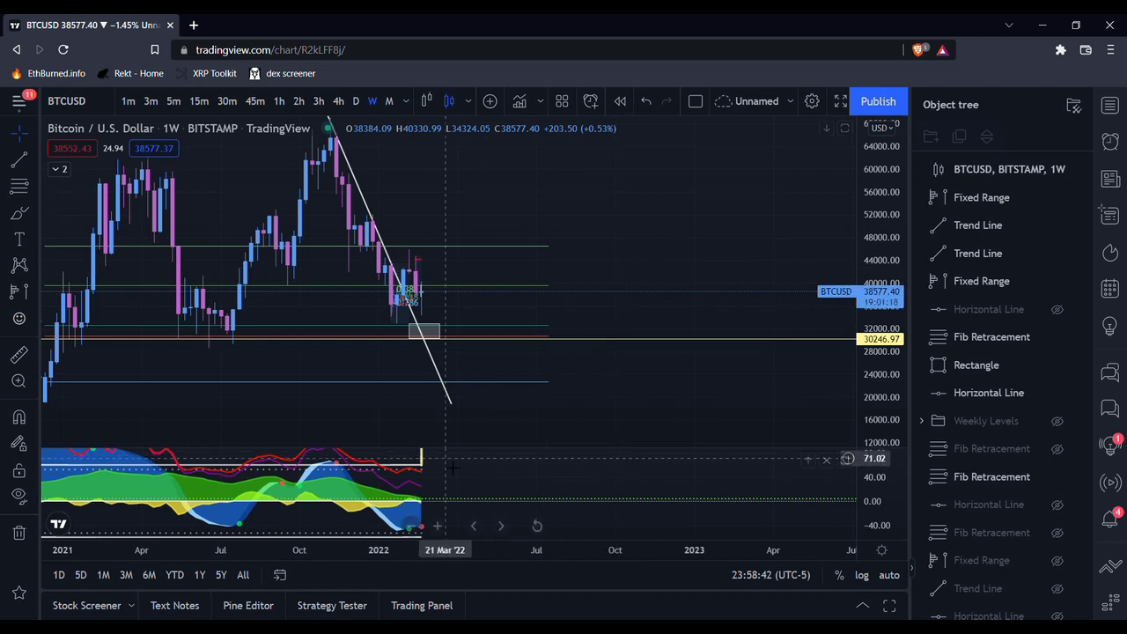
pyautogui.moveTo(445, 473); pyautogui.dragTo(523, 490)
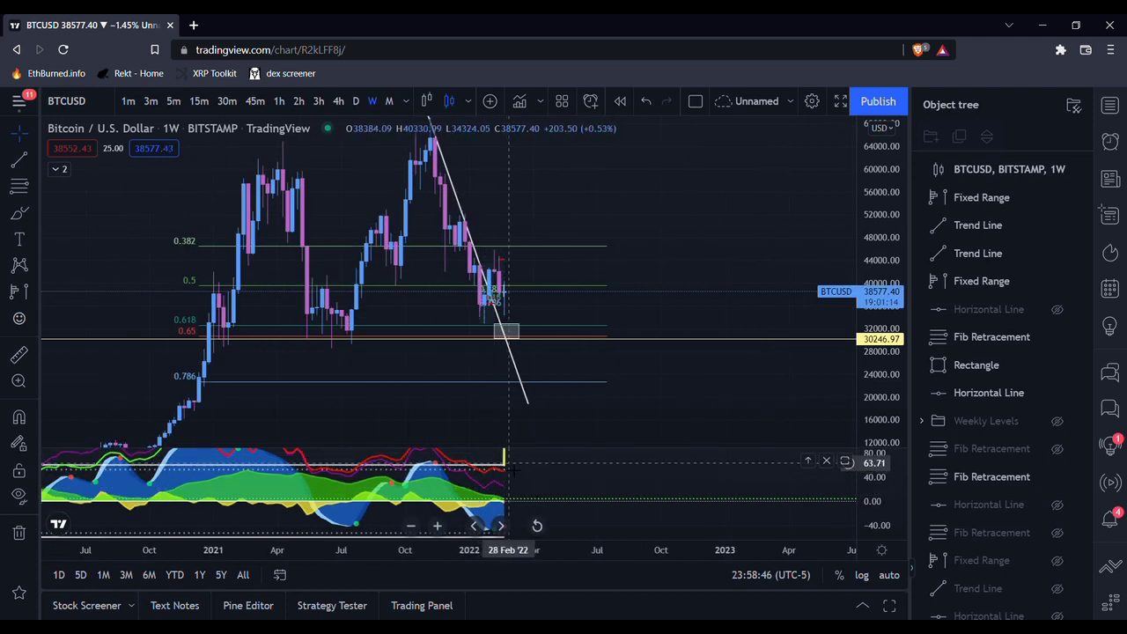
pyautogui.click(508, 465)
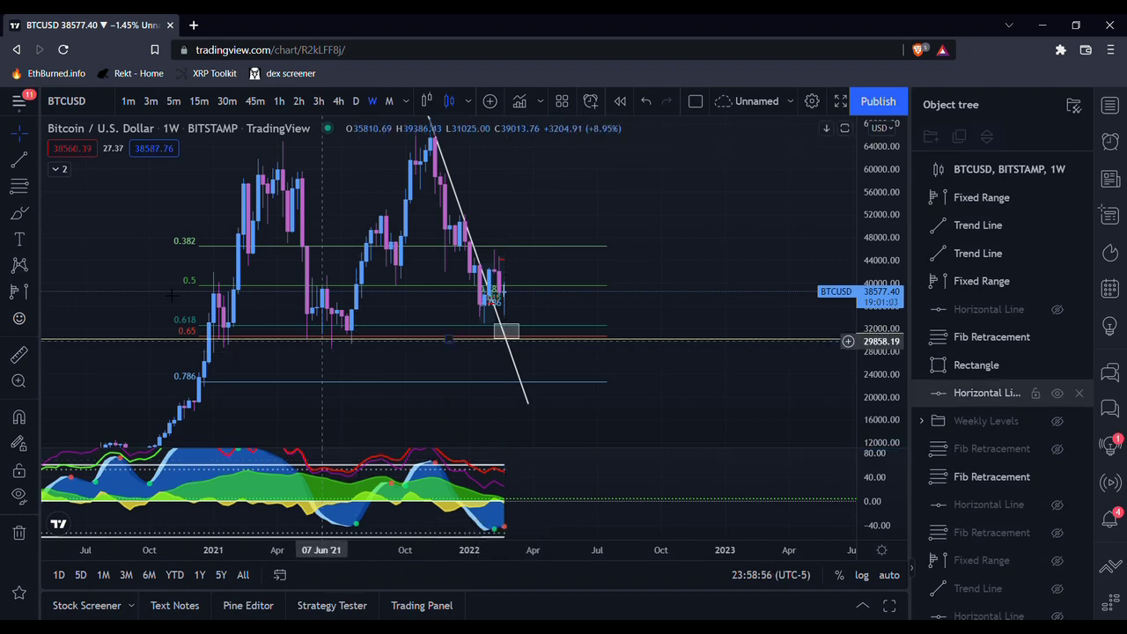
pyautogui.click(19, 213)
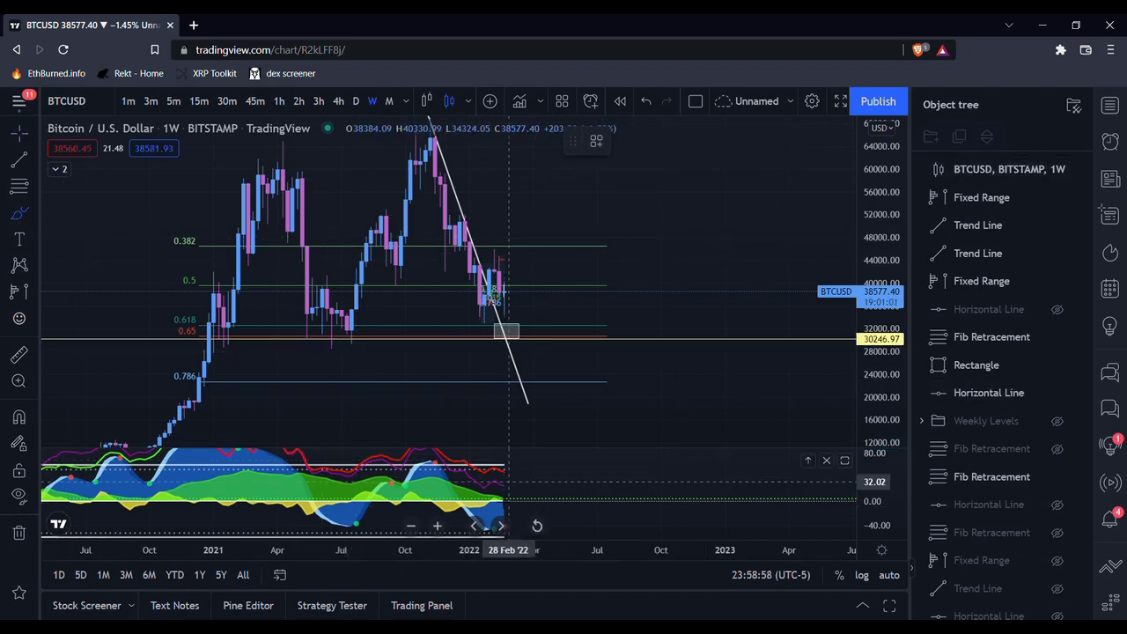
pyautogui.scroll(-2, 590, 486)
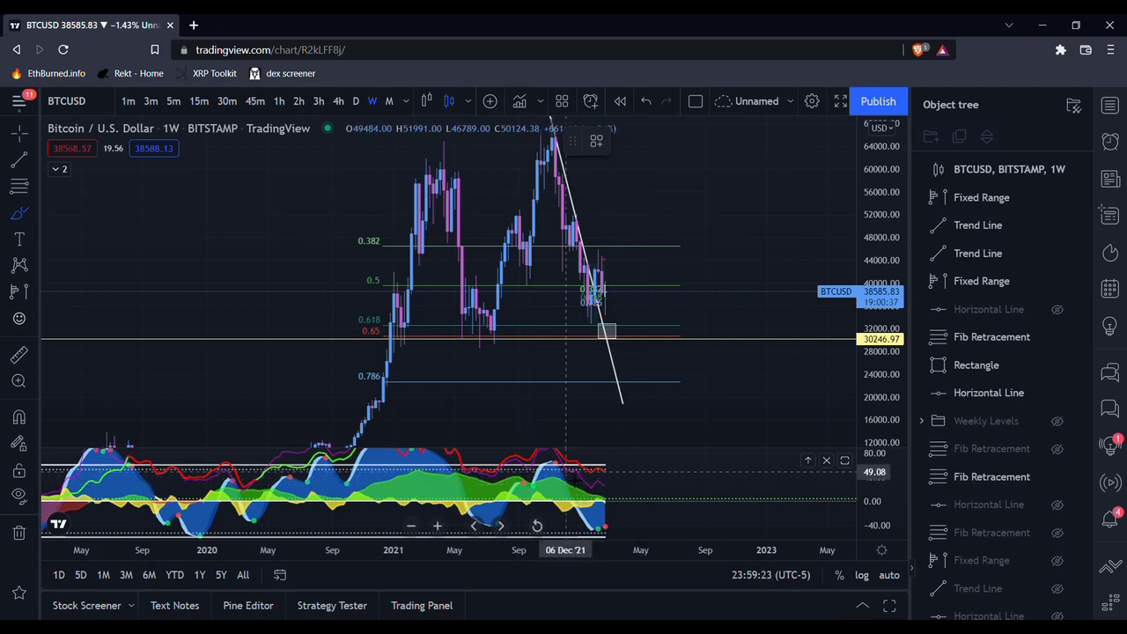
pyautogui.moveTo(587, 486); pyautogui.dragTo(623, 493)
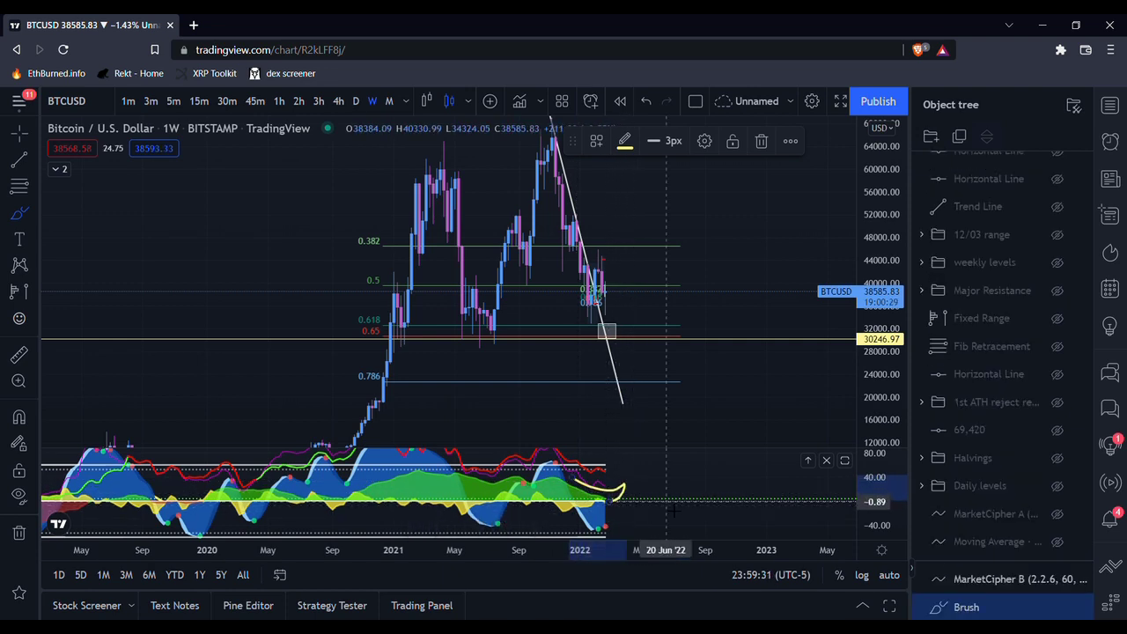
pyautogui.hotkey('ctrl', 'z')
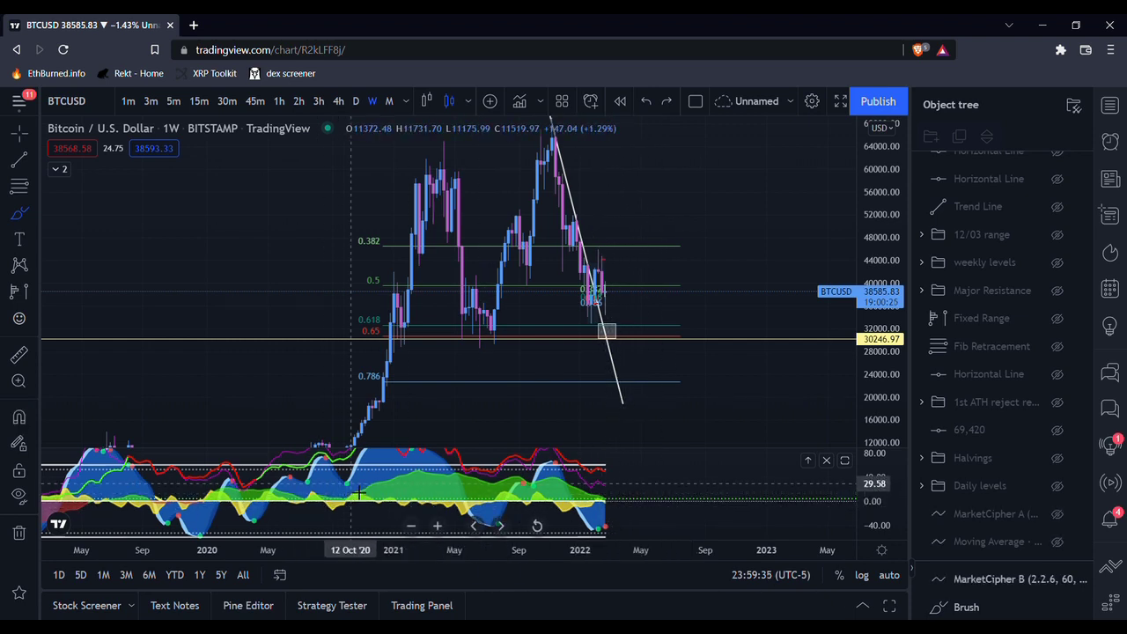
pyautogui.hotkey('ctrl', 'y')
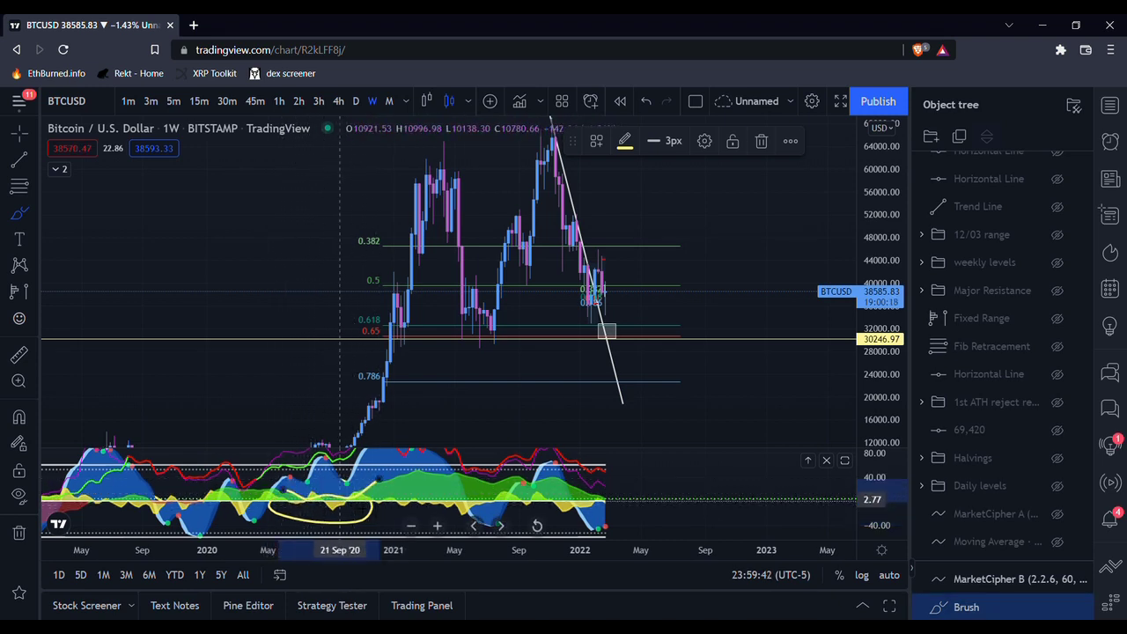
pyautogui.hotkey('ctrl', 'z')
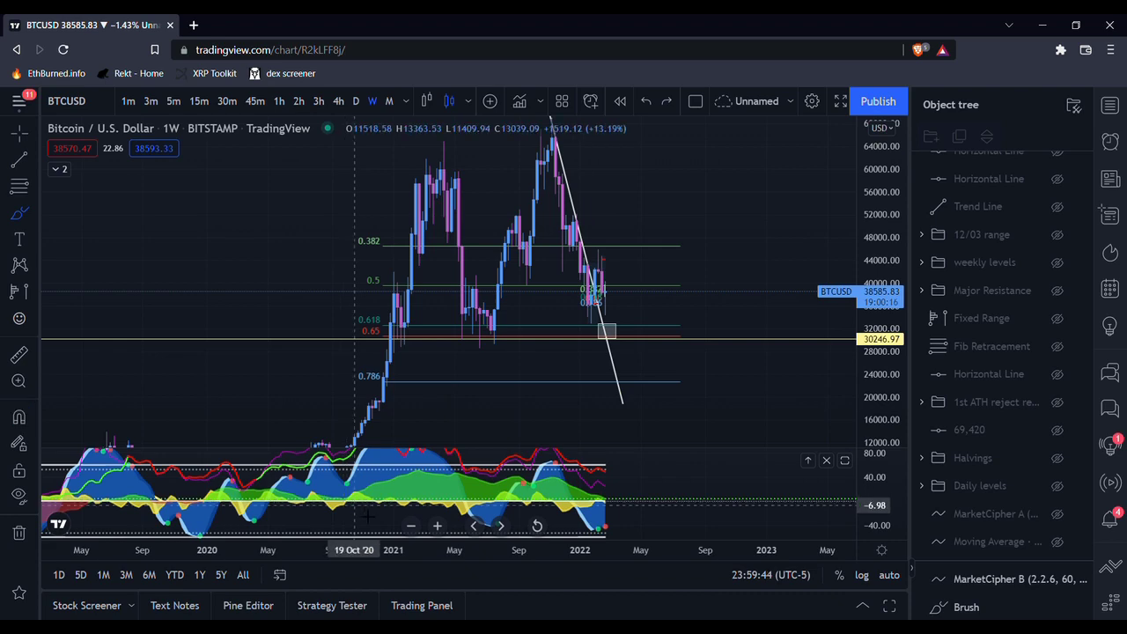
# - On the daily chart, brush lines across the recent MarketCipher B waves and rounded curves turning up into March 2022, undoing these marks
pyautogui.scroll(2, 729, 353)
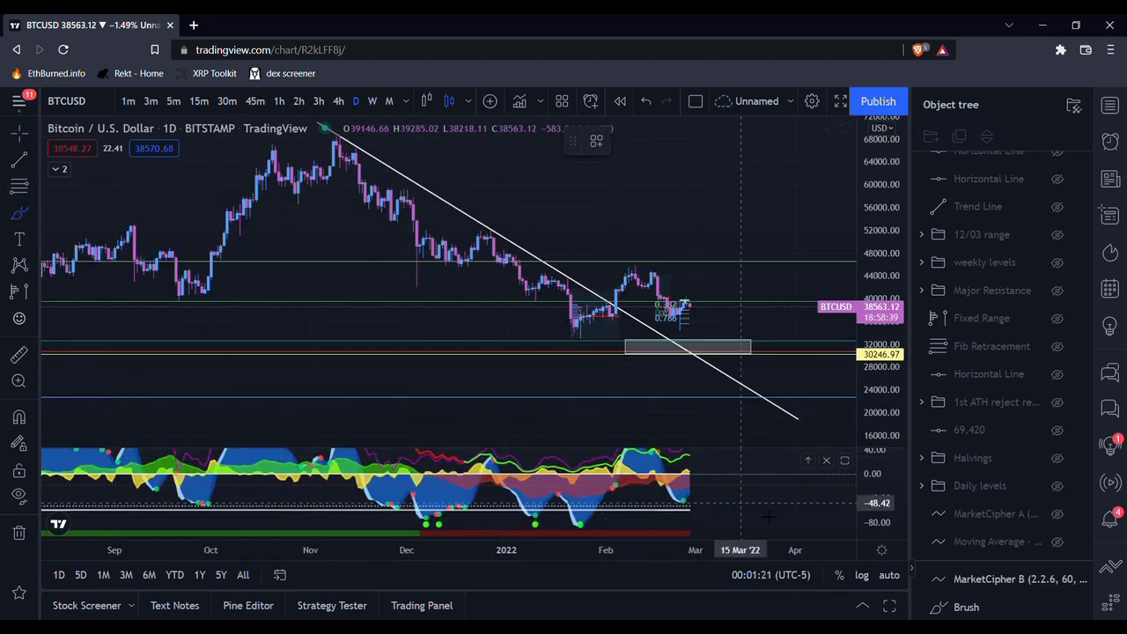
pyautogui.moveTo(720, 497); pyautogui.dragTo(725, 489)
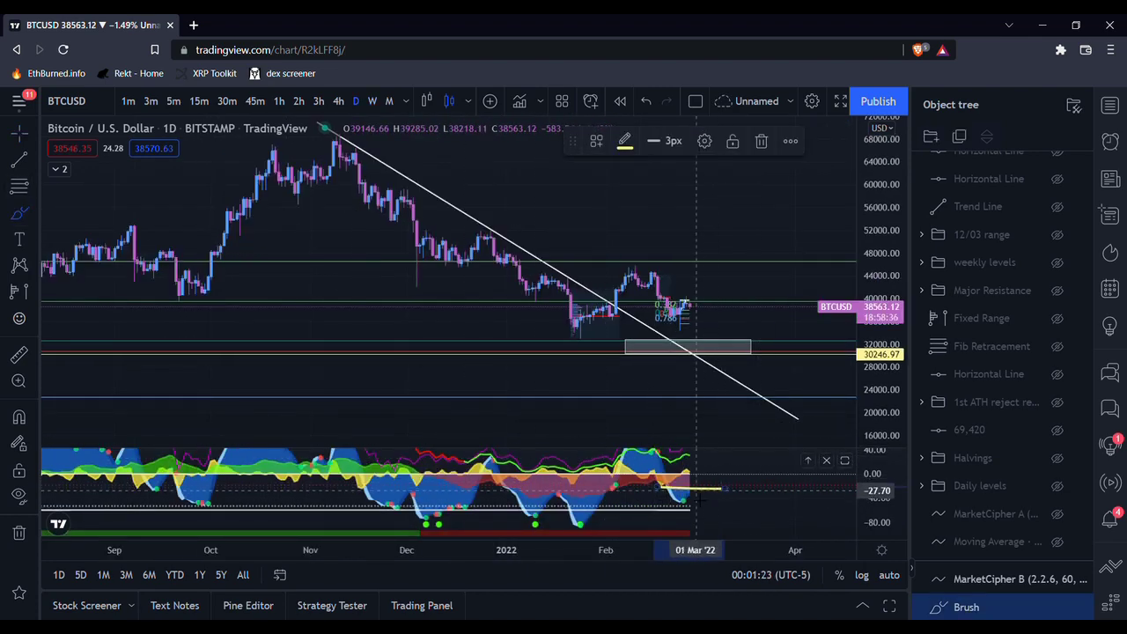
pyautogui.moveTo(518, 495); pyautogui.dragTo(627, 503)
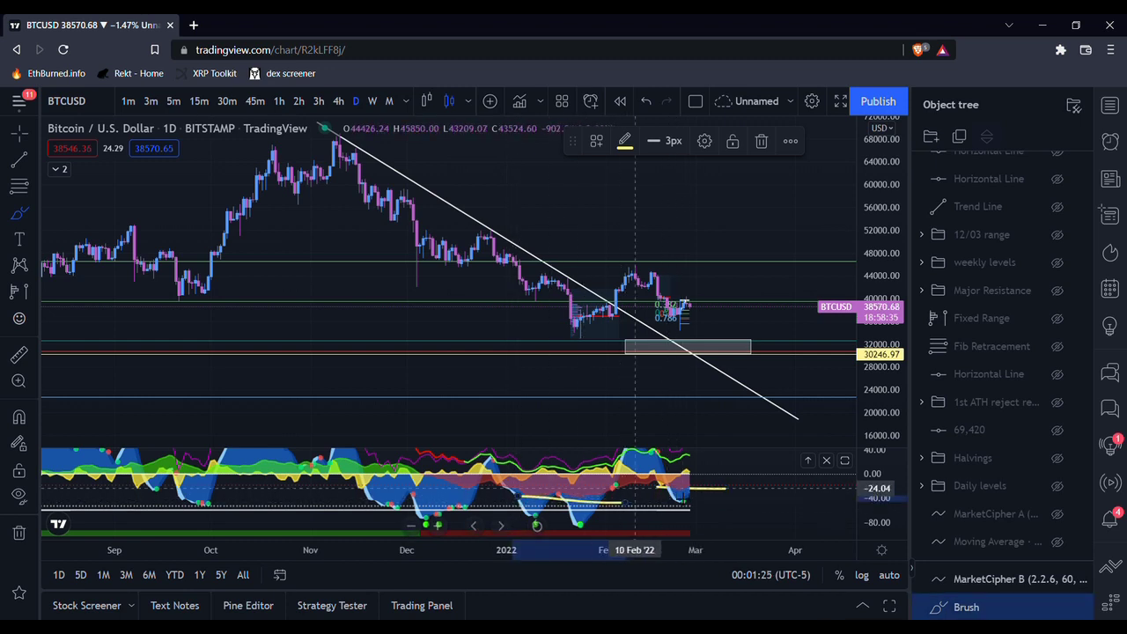
pyautogui.hotkey('ctrl', 'z')
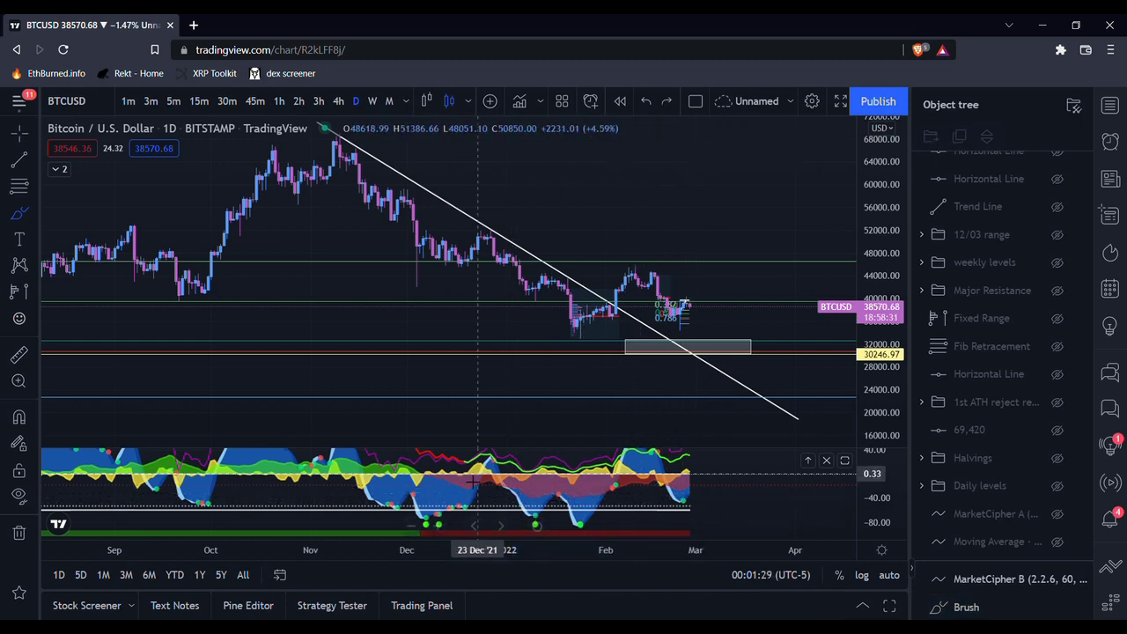
pyautogui.moveTo(436, 481)
pyautogui.mouseDown()
pyautogui.moveTo(423, 484)
pyautogui.moveTo(541, 502)
pyautogui.moveTo(695, 497)
pyautogui.moveTo(805, 466)
pyautogui.mouseUp()
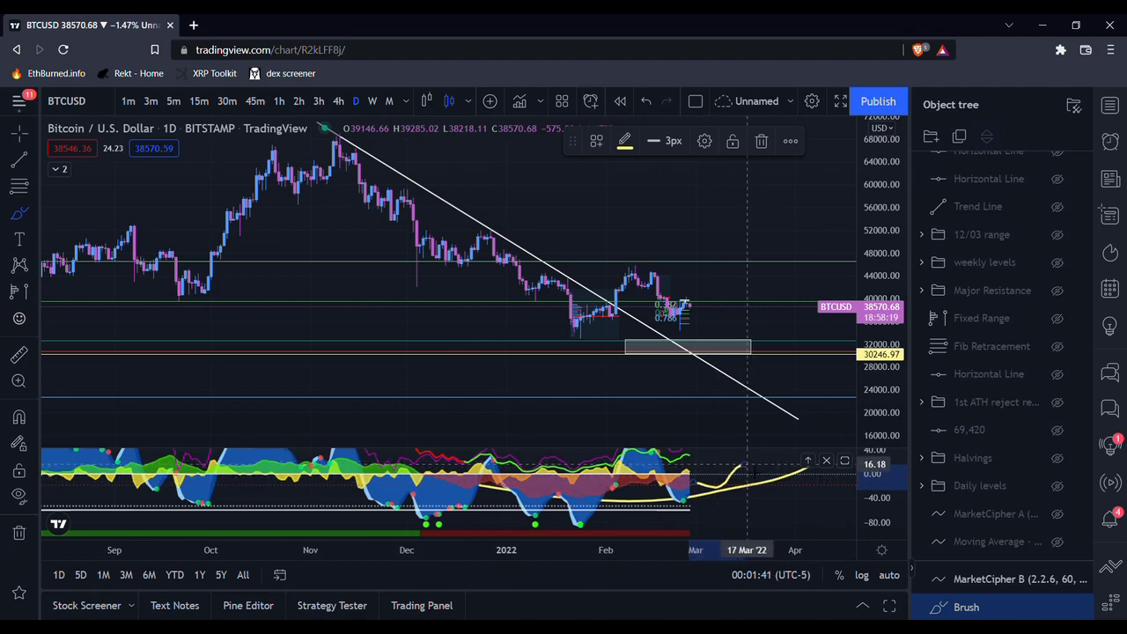
pyautogui.hotkey('ctrl', 'z')
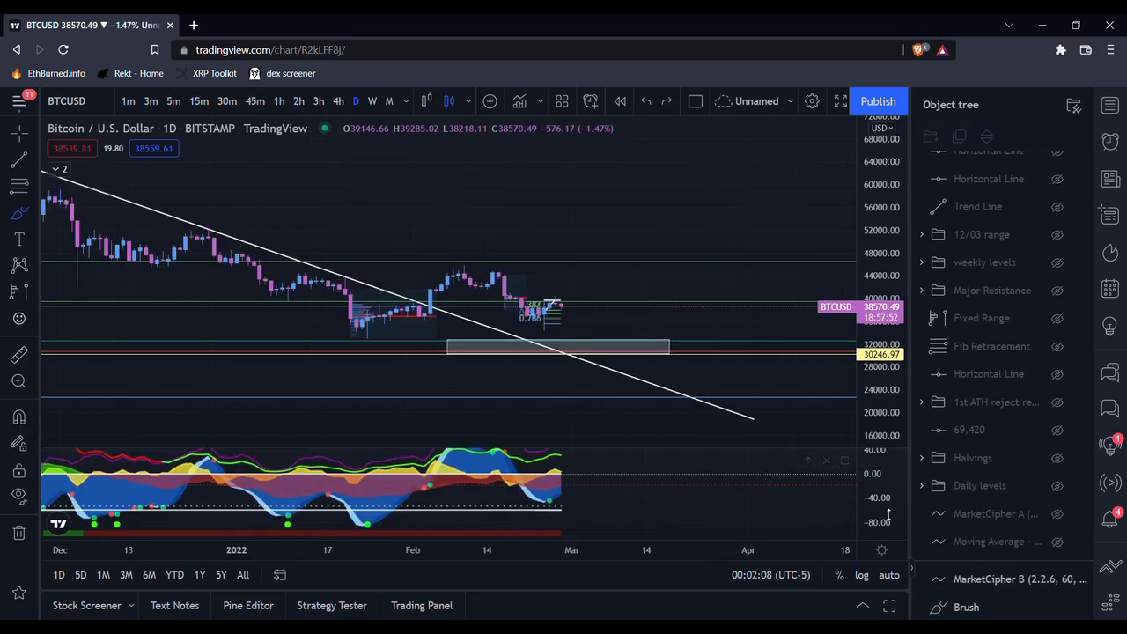
# - Brush a short stroke at the end of the yellow daily wave and circle the end of the blue wave, and undo both marks
pyautogui.moveTo(888, 513); pyautogui.dragTo(885, 484)
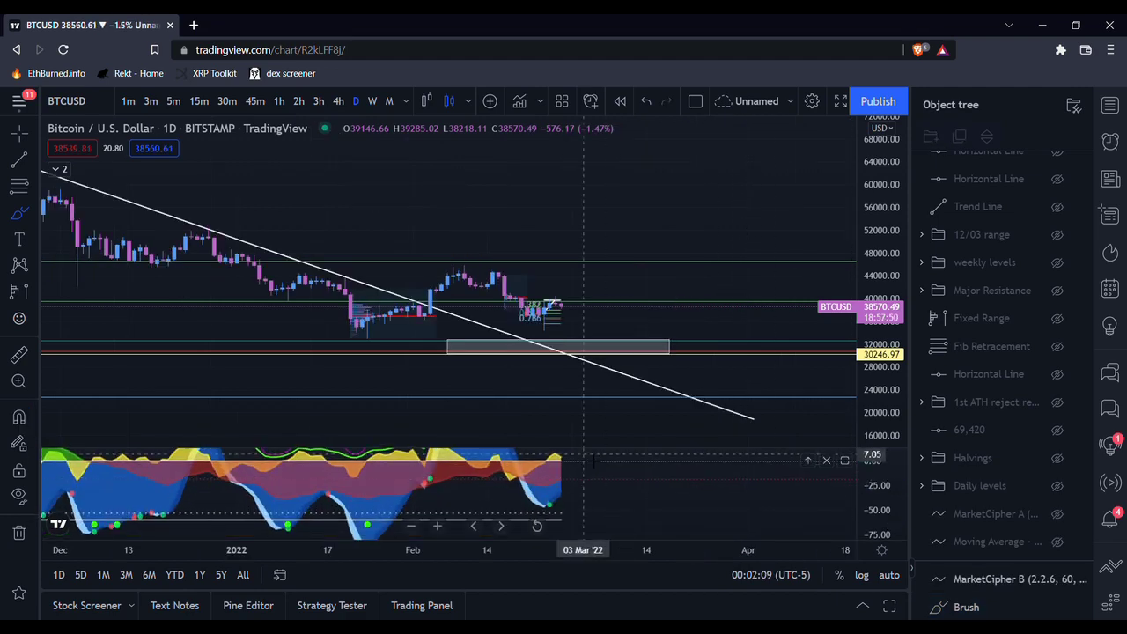
pyautogui.click(566, 458)
pyautogui.click(572, 459)
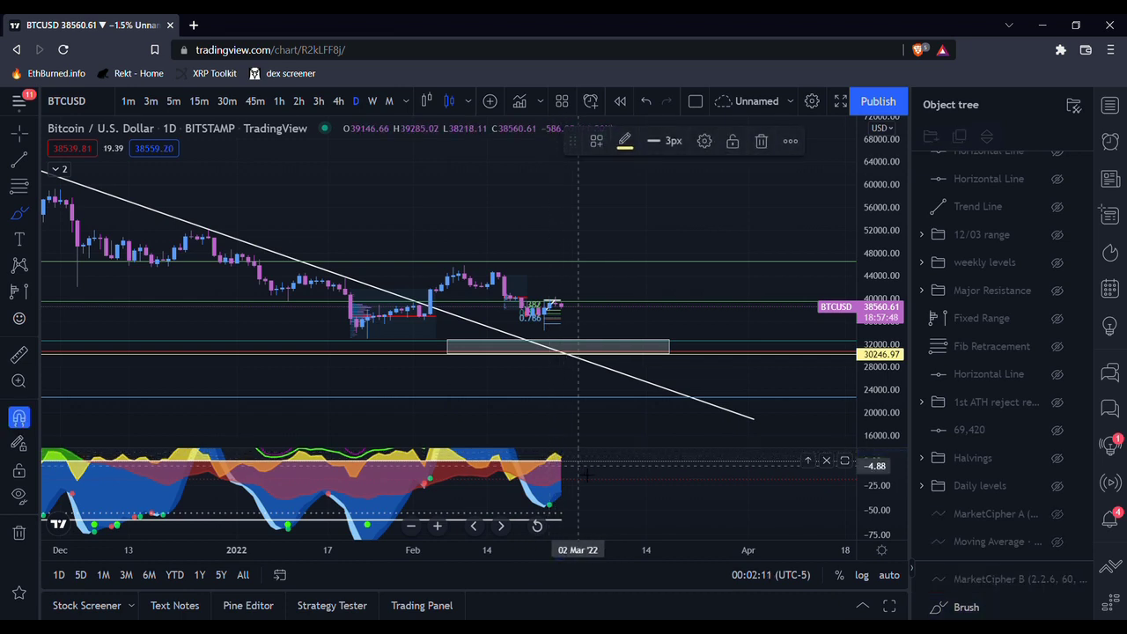
pyautogui.click(566, 460)
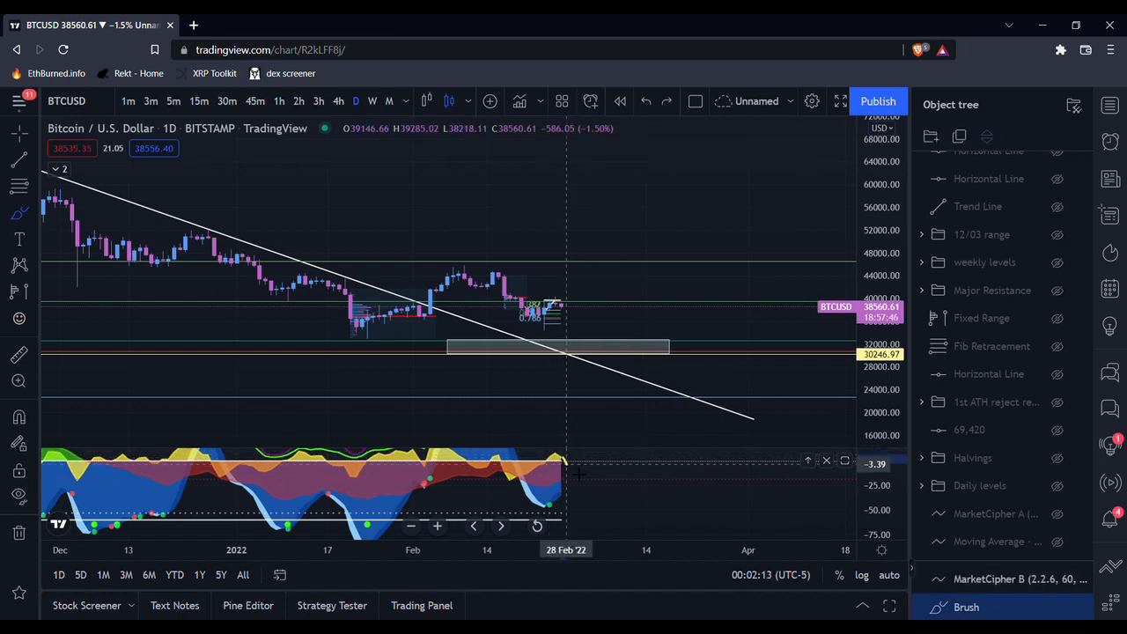
pyautogui.moveTo(564, 485)
pyautogui.mouseDown()
pyautogui.moveTo(552, 496)
pyautogui.moveTo(556, 479)
pyautogui.mouseUp()
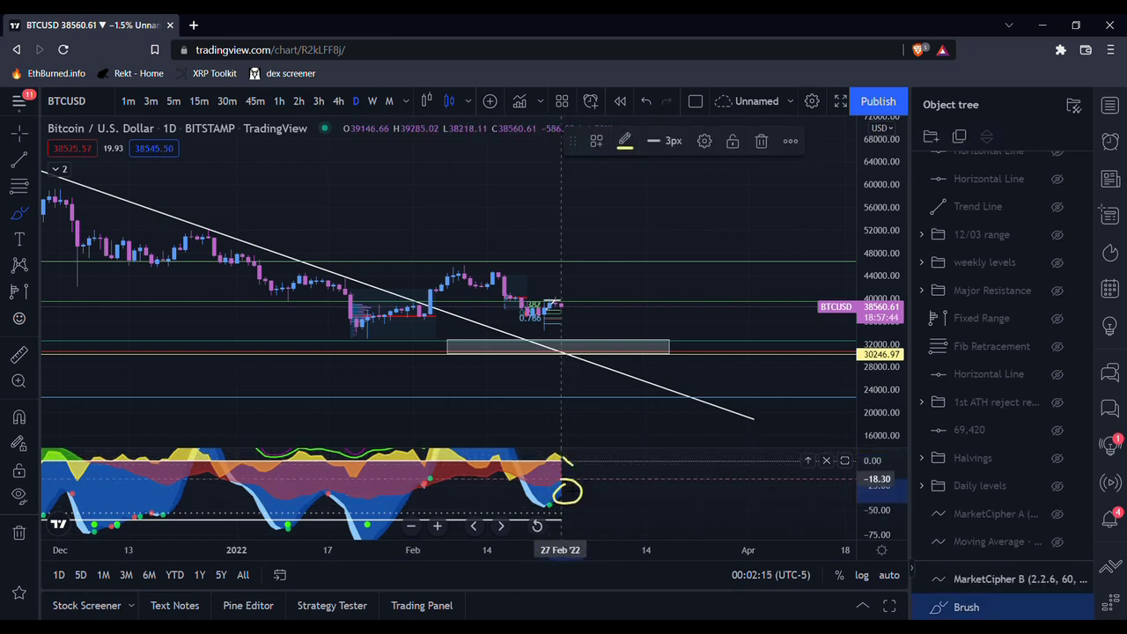
pyautogui.press('ctrl')
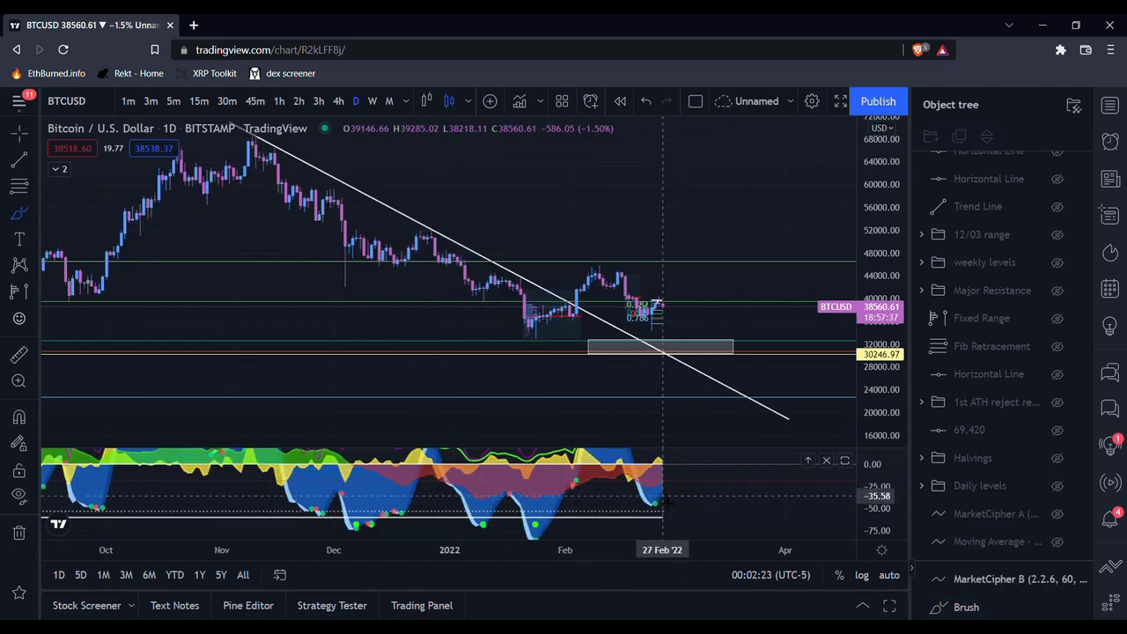
# - Sketch an upturning curve and a flat line under the latest daily oscillator low, plus a matching price dip and rebound, and undo all three
pyautogui.scroll(2, 662, 496)
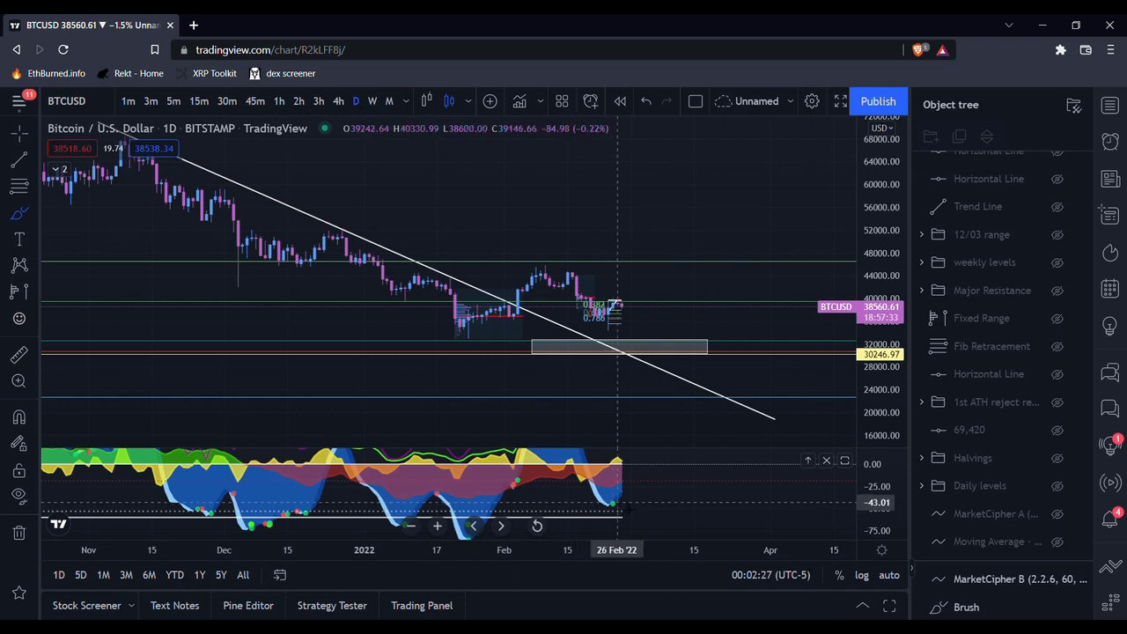
pyautogui.moveTo(629, 499)
pyautogui.mouseDown()
pyautogui.moveTo(649, 495)
pyautogui.moveTo(671, 464)
pyautogui.mouseUp()
pyautogui.moveTo(608, 506); pyautogui.dragTo(653, 506)
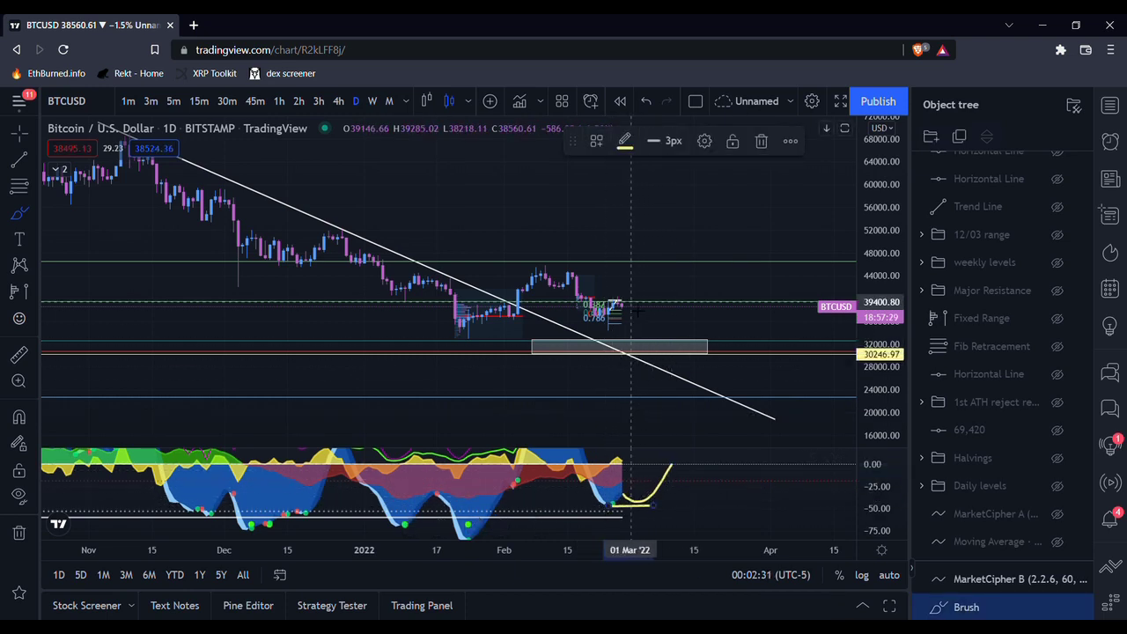
pyautogui.moveTo(625, 304)
pyautogui.mouseDown()
pyautogui.moveTo(628, 319)
pyautogui.moveTo(661, 312)
pyautogui.moveTo(662, 291)
pyautogui.mouseUp()
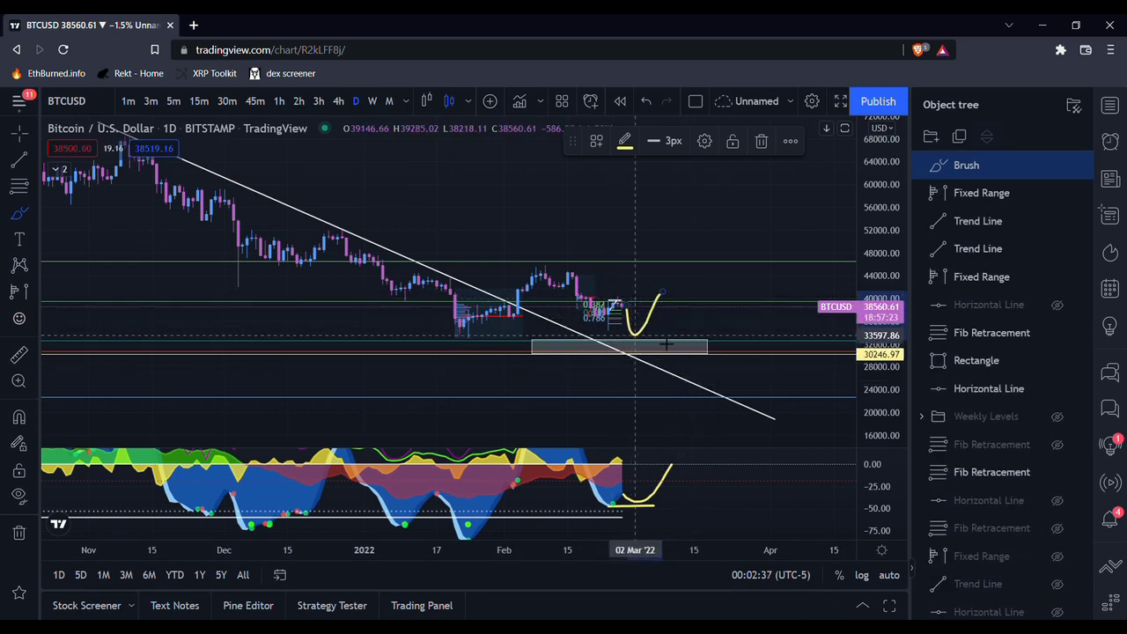
pyautogui.hotkey('ctrl', 'z')
pyautogui.hotkey('ctrl', 'z')
pyautogui.hotkey('ctrl', 'z')
# - Sketch a dipping oscillator curve, a rising line under its lows and a price rebound from the gray rectangle, and remove the sketches
pyautogui.moveTo(622, 490); pyautogui.dragTo(630, 507)
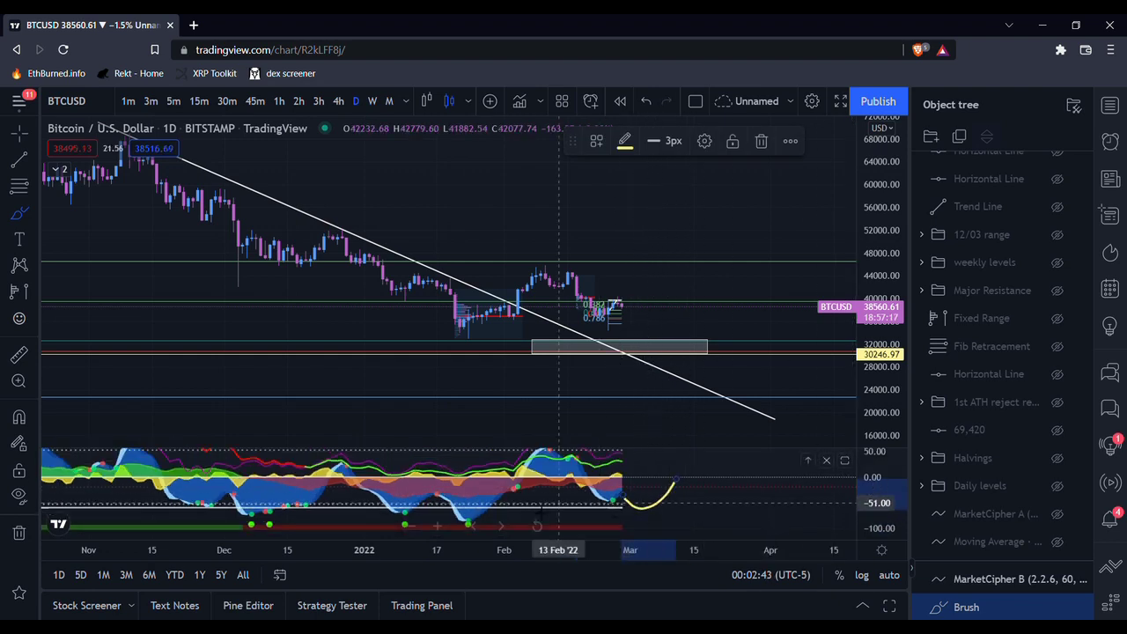
pyautogui.click(464, 516)
pyautogui.moveTo(464, 517)
pyautogui.mouseDown()
pyautogui.moveTo(626, 509)
pyautogui.moveTo(508, 512)
pyautogui.mouseUp()
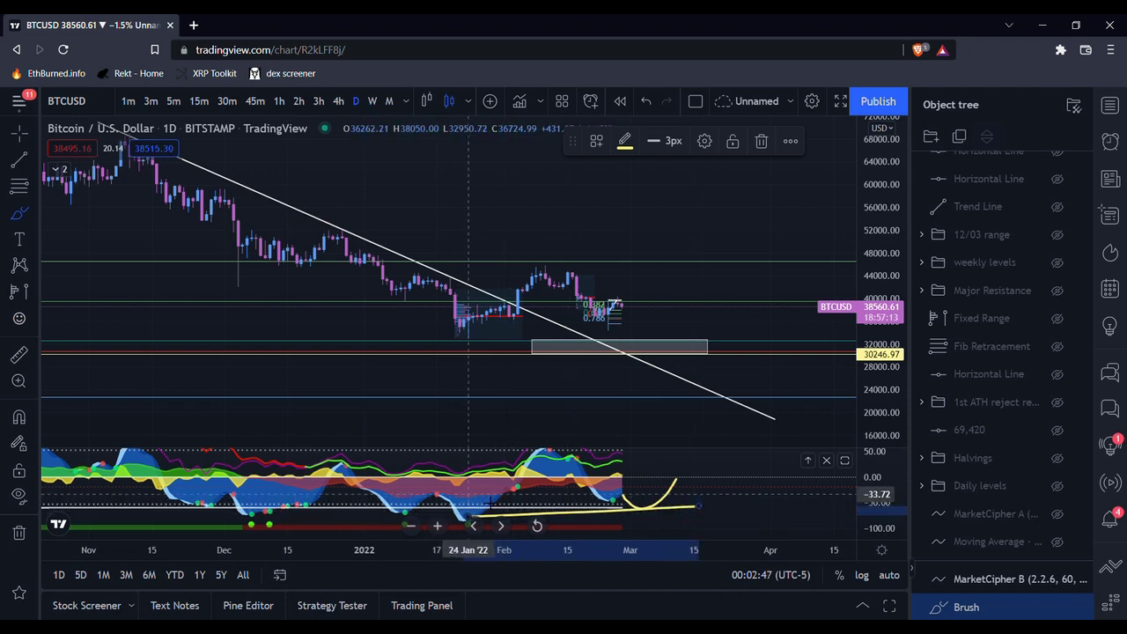
pyautogui.scroll(-2, 483, 502)
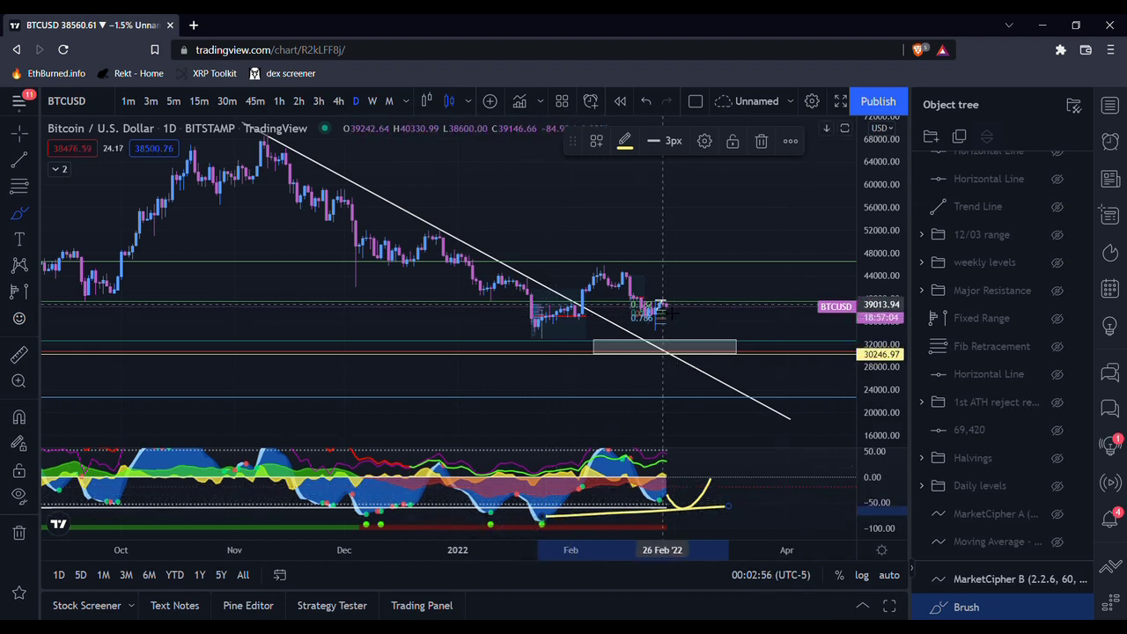
pyautogui.moveTo(661, 302)
pyautogui.mouseDown()
pyautogui.moveTo(699, 338)
pyautogui.moveTo(727, 282)
pyautogui.mouseUp()
pyautogui.scroll(-2, 747, 461)
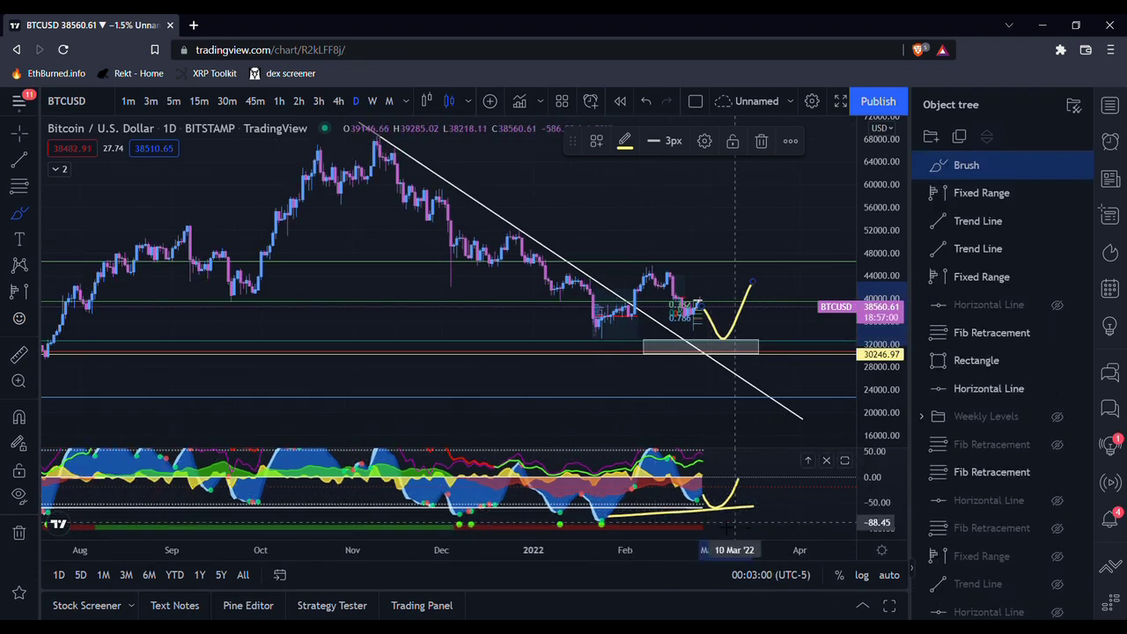
pyautogui.press('Delete')
# - Circle the latest daily candles, the January low and the mid-February drop near the 40000 level with the Brush, and undo the three circles
pyautogui.scroll(3, 678, 303)
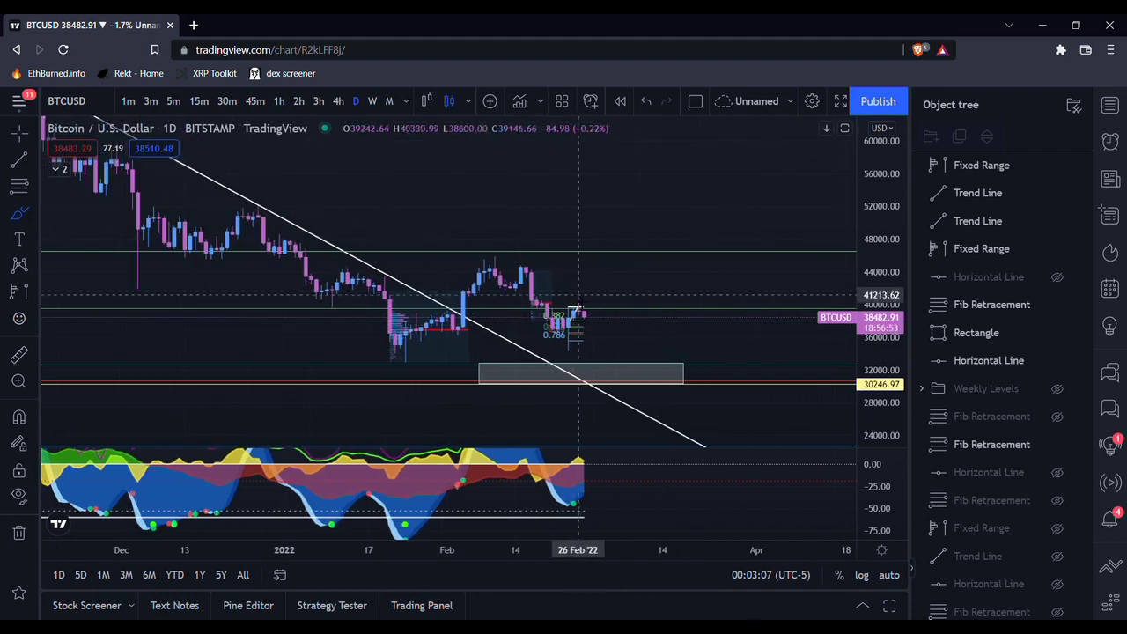
pyautogui.moveTo(588, 292)
pyautogui.mouseDown()
pyautogui.moveTo(568, 308)
pyautogui.moveTo(582, 294)
pyautogui.mouseUp()
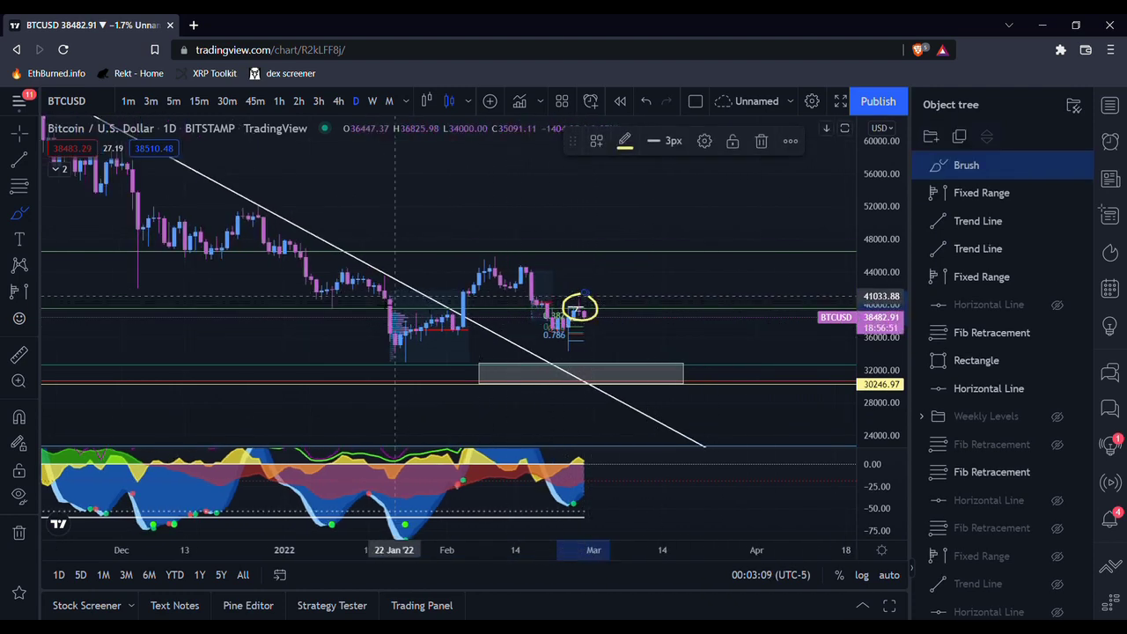
pyautogui.moveTo(333, 297); pyautogui.dragTo(331, 299)
pyautogui.moveTo(549, 297); pyautogui.dragTo(545, 296)
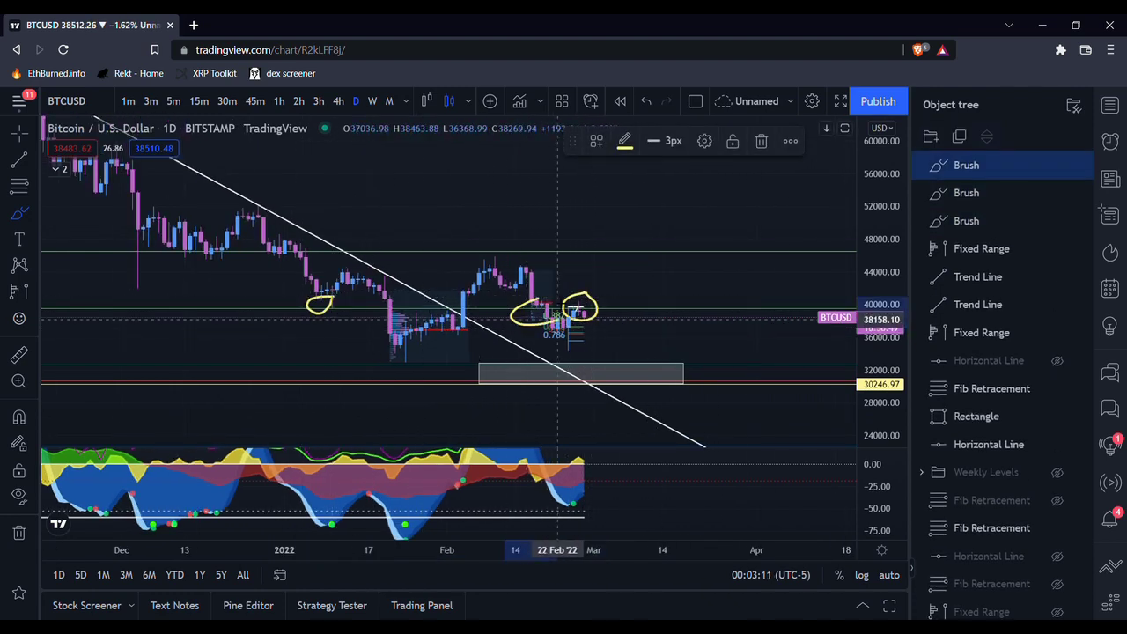
pyautogui.hotkey('ctrl', 'z')
pyautogui.hotkey('ctrl', 'z')
pyautogui.hotkey('ctrl', 'z')
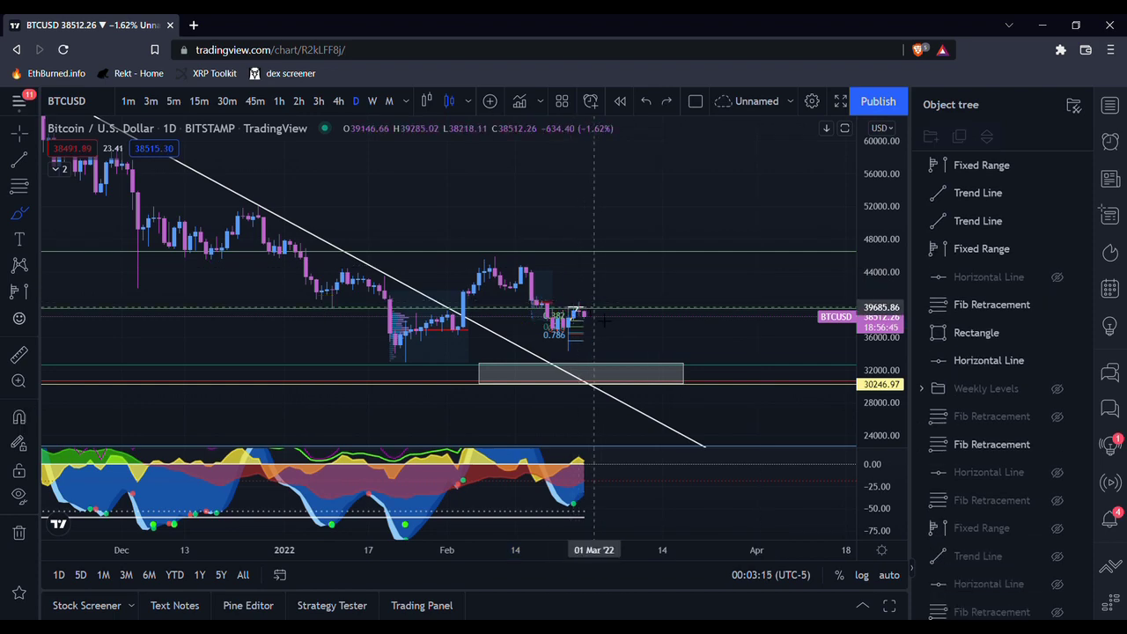
# - Sketch two downward price paths from the latest daily candles toward the gray rectangle with the Brush
pyautogui.scroll(4, 579, 304)
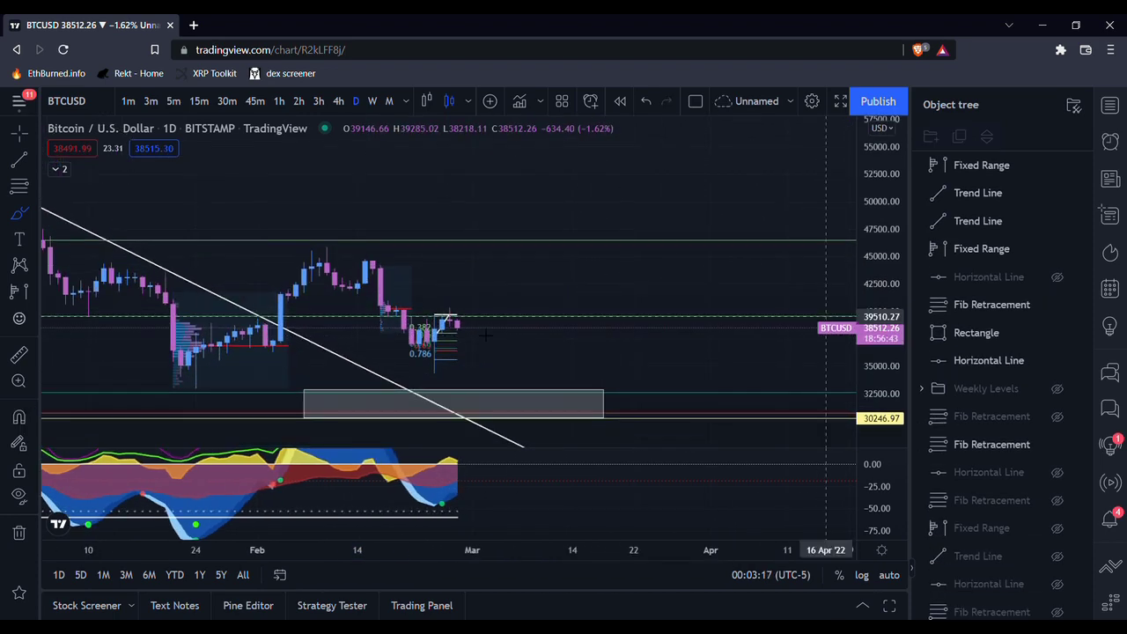
pyautogui.moveTo(453, 314); pyautogui.dragTo(534, 378)
pyautogui.moveTo(450, 314); pyautogui.dragTo(518, 383)
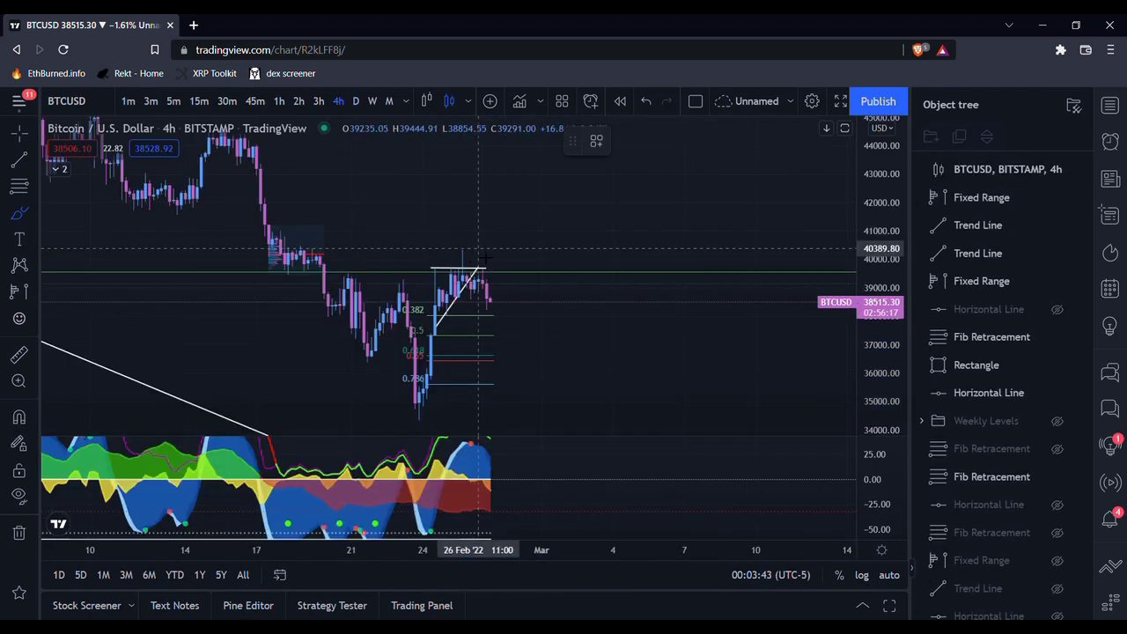
# - On the 4-hour chart, circle the highs at the white resistance line and brush a declining curve under the red MarketCipher B wave
pyautogui.moveTo(466, 249)
pyautogui.mouseDown()
pyautogui.moveTo(424, 267)
pyautogui.moveTo(495, 285)
pyautogui.moveTo(464, 249)
pyautogui.mouseUp()
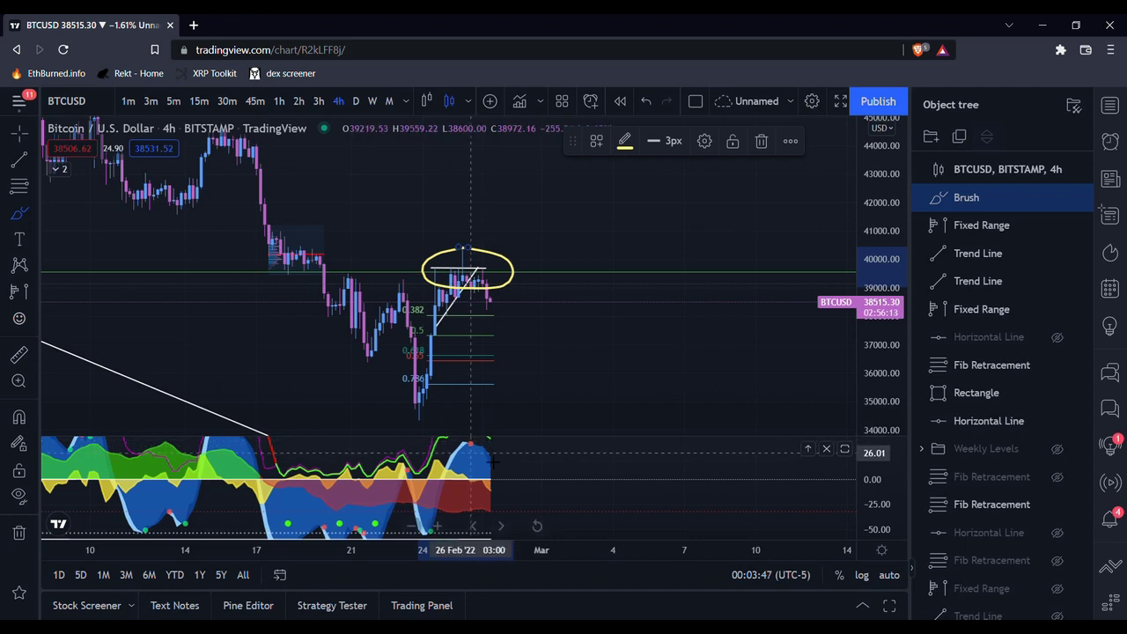
pyautogui.scroll(-3, 431, 486)
pyautogui.moveTo(431, 486); pyautogui.dragTo(598, 523)
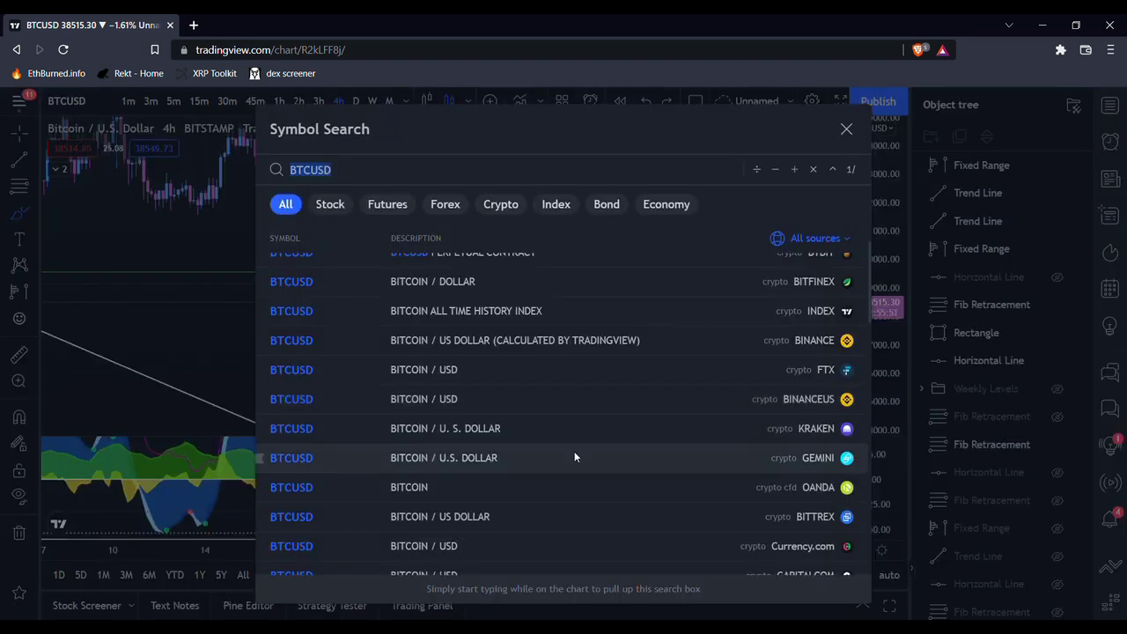
pyautogui.click(574, 457)
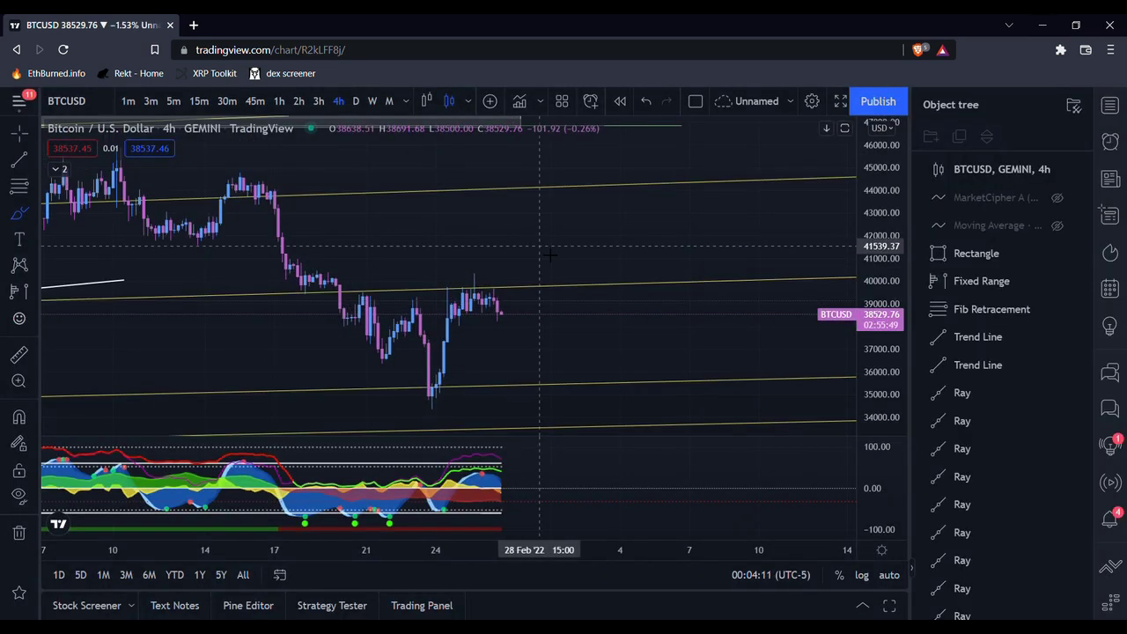
# - Circle the latest 4-hour highs around the 40000 level with the Brush
pyautogui.scroll(-4, 599, 282)
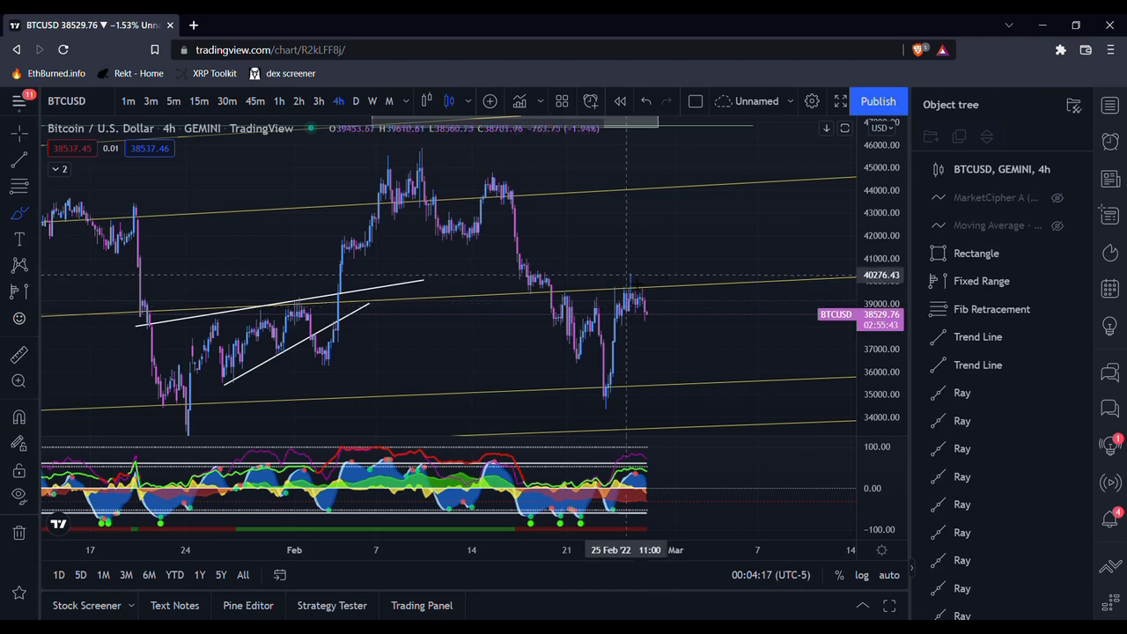
pyautogui.moveTo(633, 264)
pyautogui.mouseDown()
pyautogui.moveTo(593, 275)
pyautogui.moveTo(676, 278)
pyautogui.moveTo(617, 260)
pyautogui.moveTo(647, 255)
pyautogui.mouseUp()
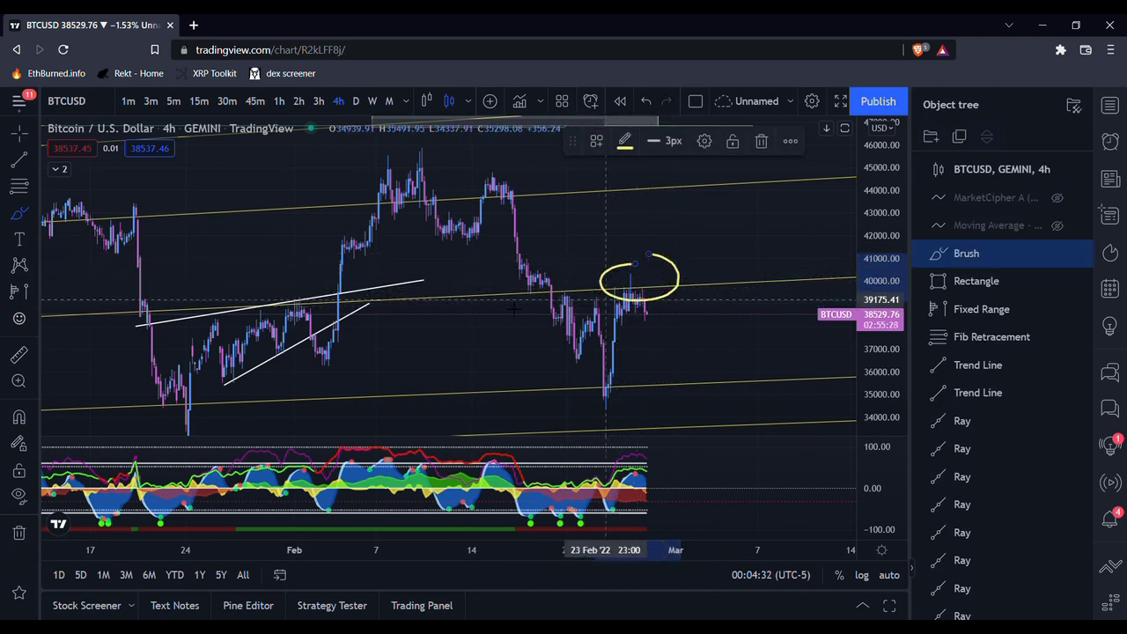
pyautogui.scroll(-2, 417, 299)
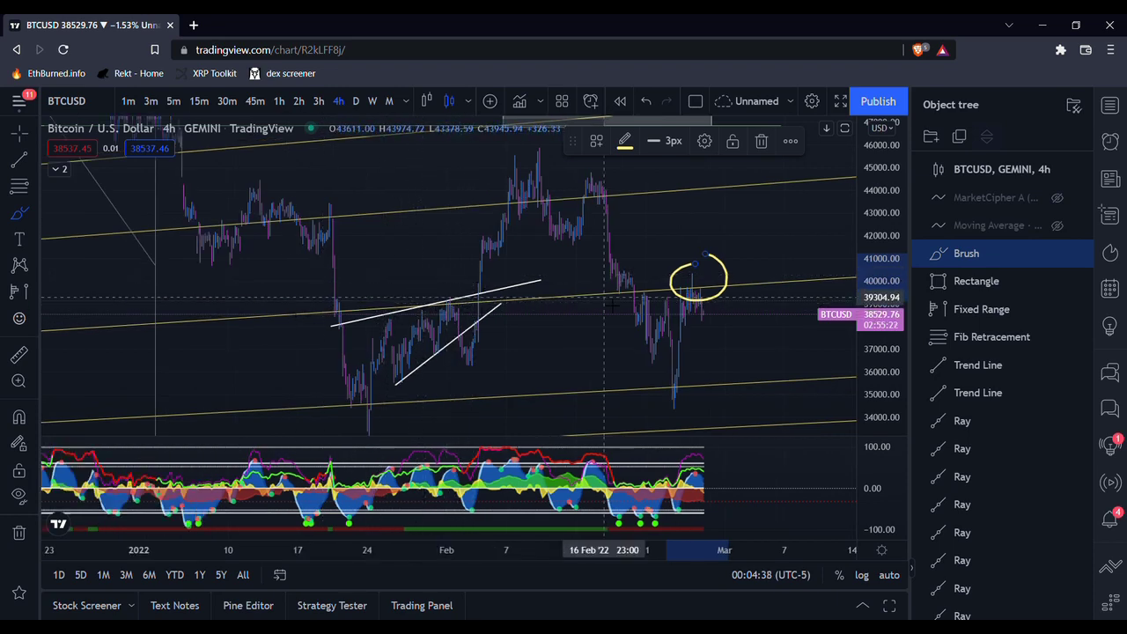
pyautogui.scroll(1, 604, 298)
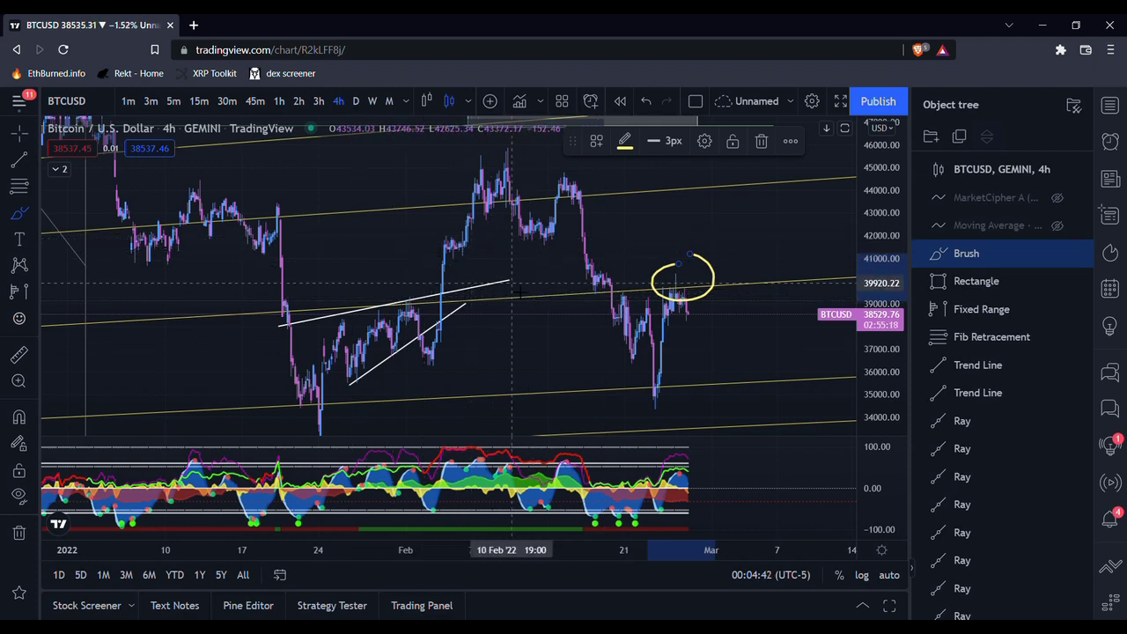
pyautogui.scroll(-1, 527, 254)
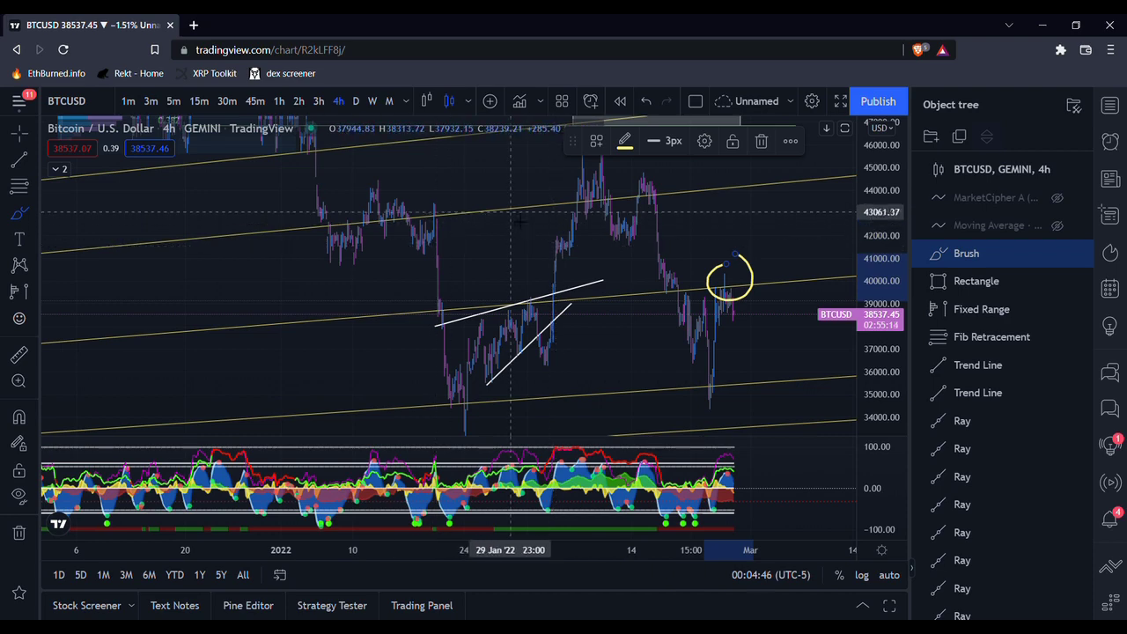
# - Switch the chart to BTCUSD on Bitstamp and set its interval to 1 hour
pyautogui.write('BTCUSD')
pyautogui.click(516, 264)
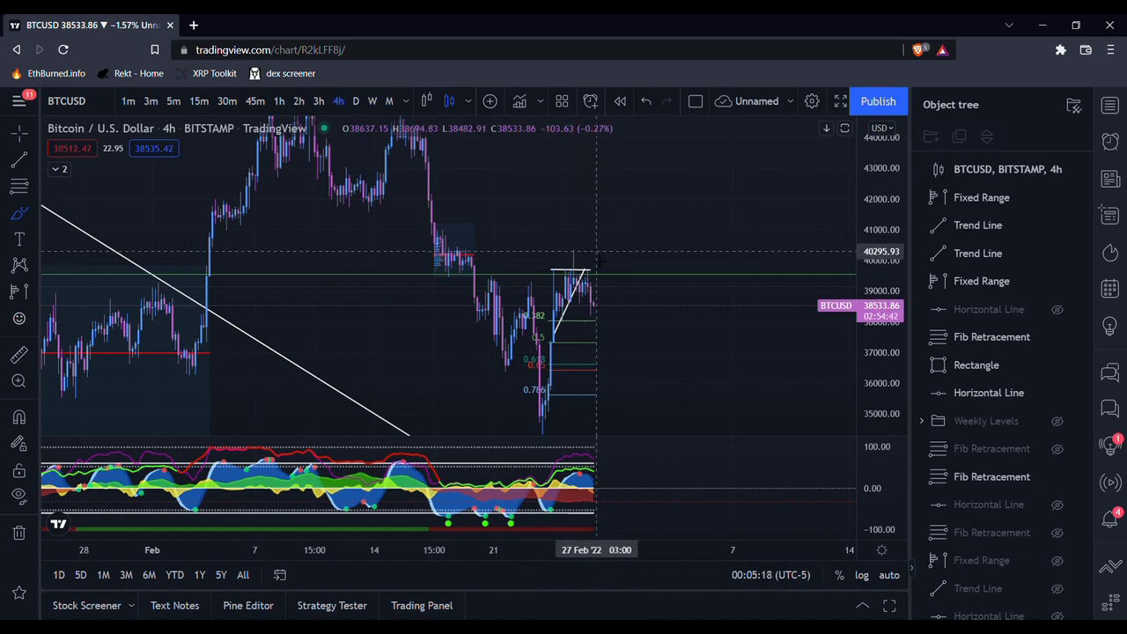
pyautogui.click(280, 102)
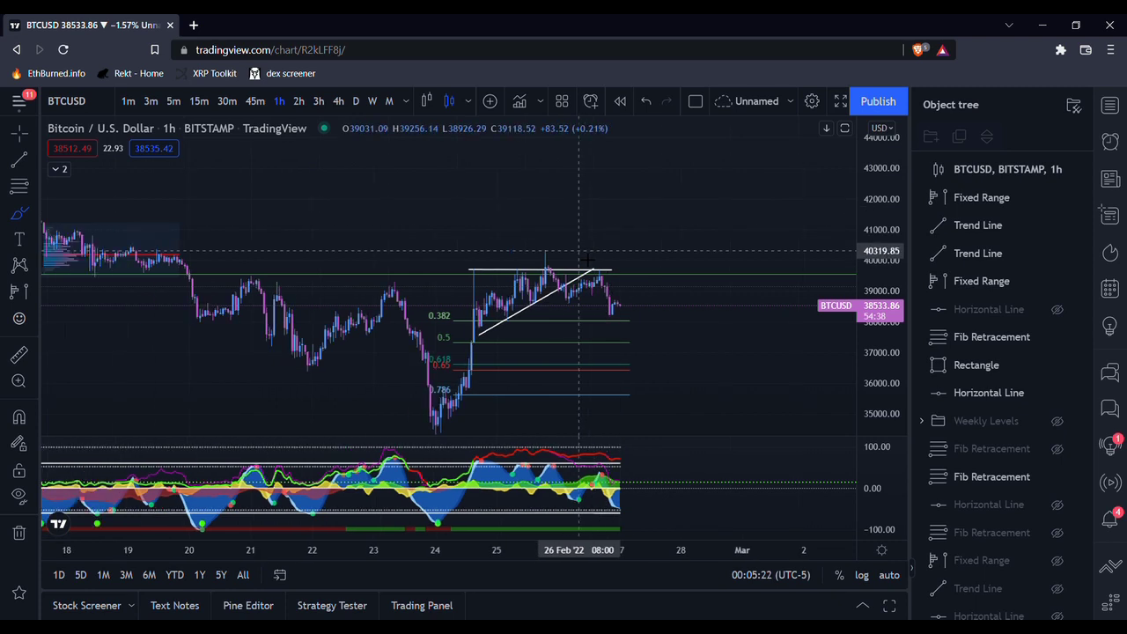
# - Brush a declining curve over the latest MarketCipher B wave peaks and a rising line over the matching price highs, and undo the price line
pyautogui.scroll(-1, 581, 255)
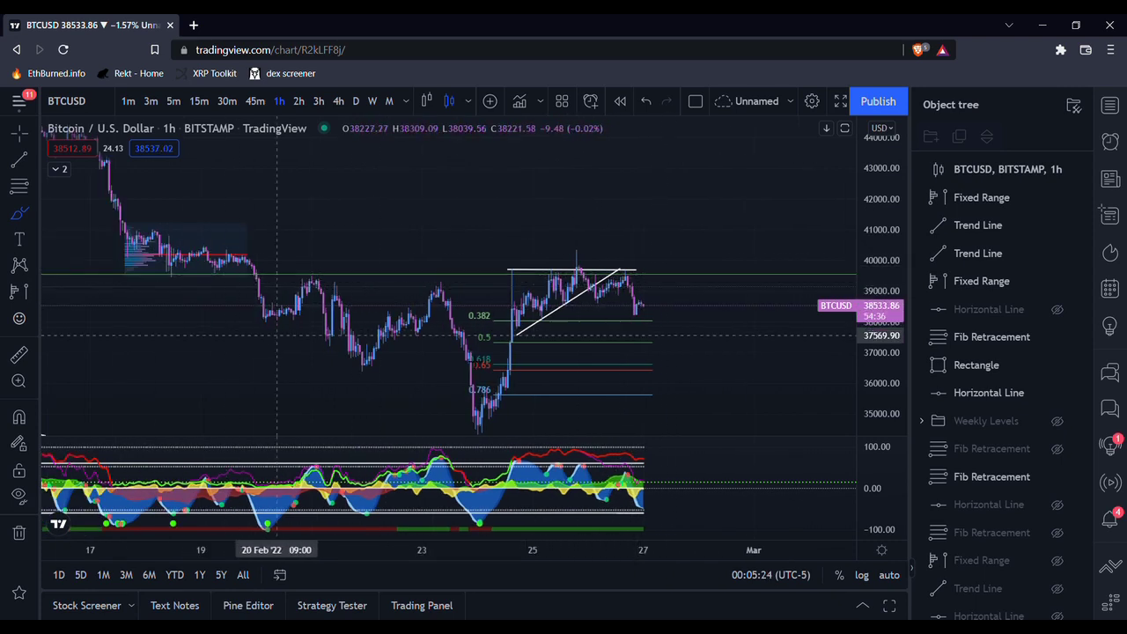
pyautogui.moveTo(526, 455); pyautogui.dragTo(588, 460)
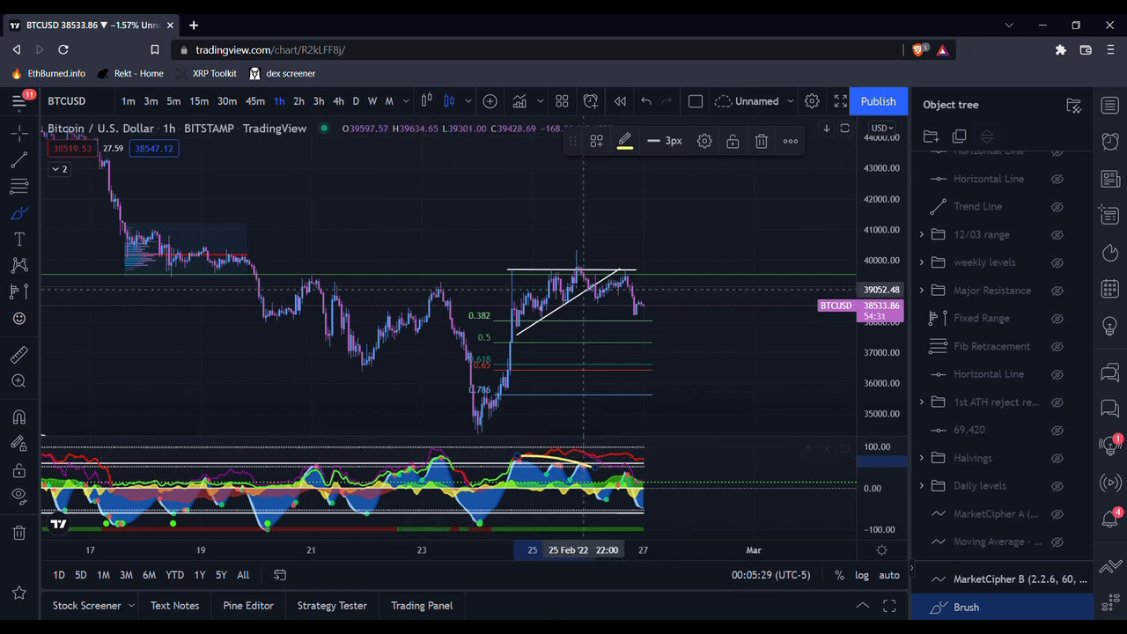
pyautogui.moveTo(503, 273); pyautogui.dragTo(592, 254)
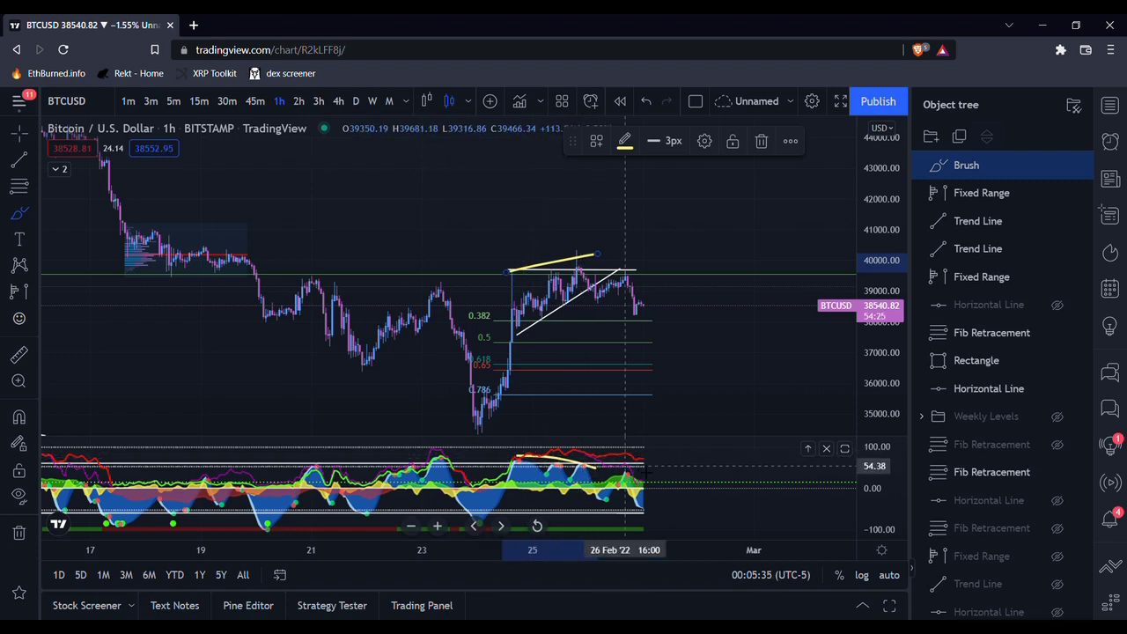
pyautogui.hotkey('ctrl', 'z')
# - Trace the white triangle's rising support and flat resistance with the Brush, and undo both strokes
pyautogui.moveTo(519, 333); pyautogui.dragTo(630, 275)
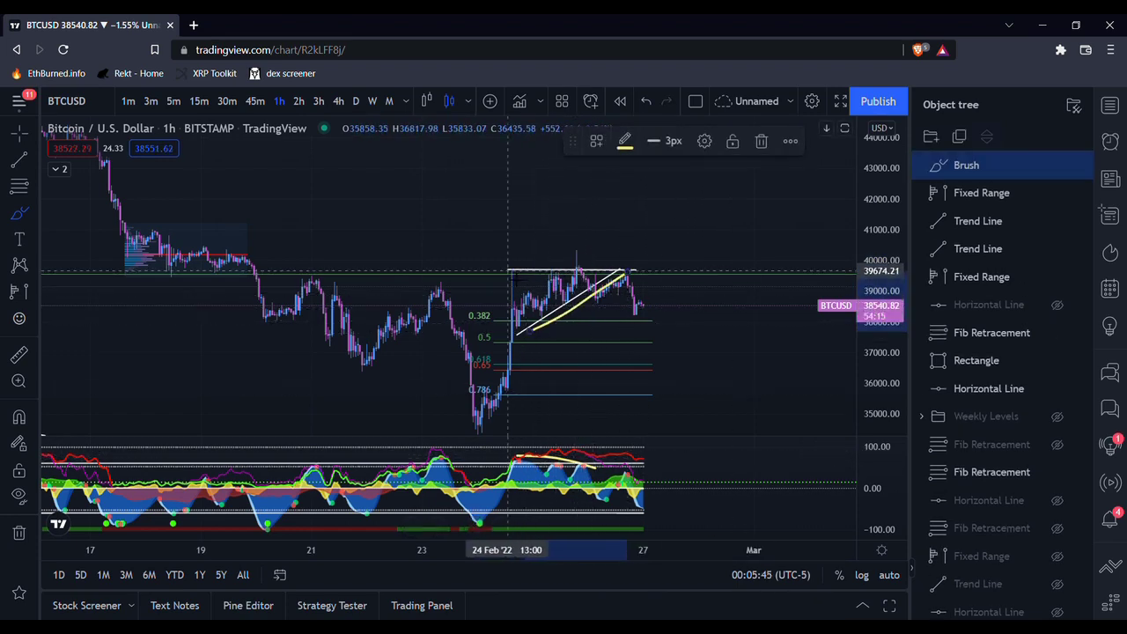
pyautogui.moveTo(510, 269); pyautogui.dragTo(642, 268)
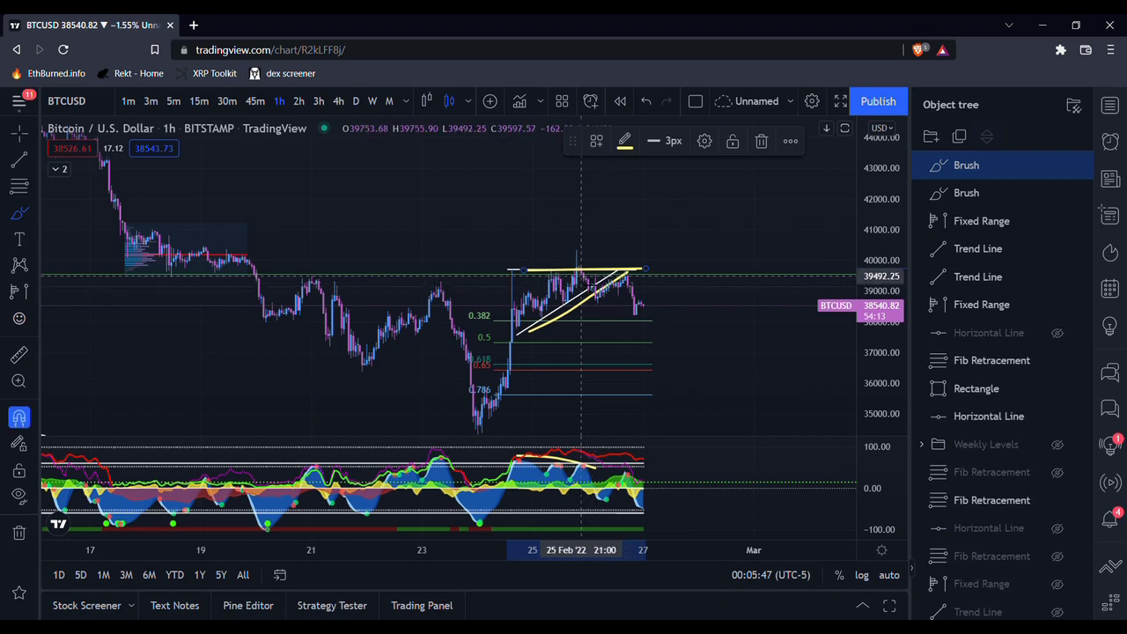
pyautogui.hotkey('ctrl', 'z')
pyautogui.hotkey('ctrl', 'z')
# - Brush the price dip and rebound to the white resistance line after the 25 February high, and undo the stroke
pyautogui.moveTo(584, 279); pyautogui.dragTo(625, 274)
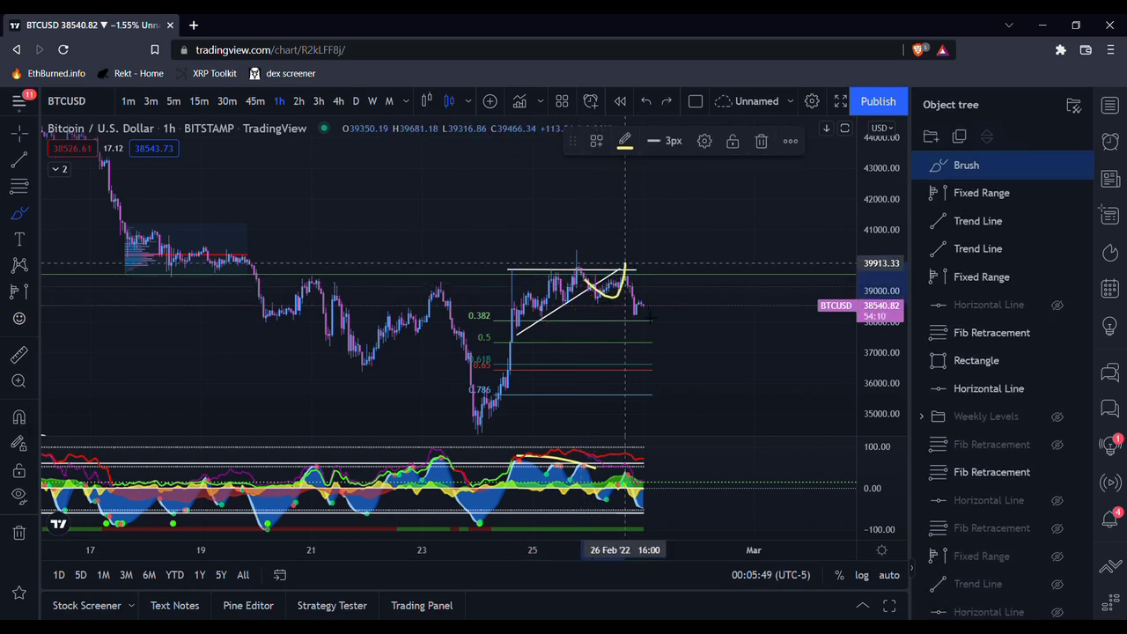
pyautogui.moveTo(651, 317); pyautogui.dragTo(644, 319)
pyautogui.hotkey('ctrl', 'z')
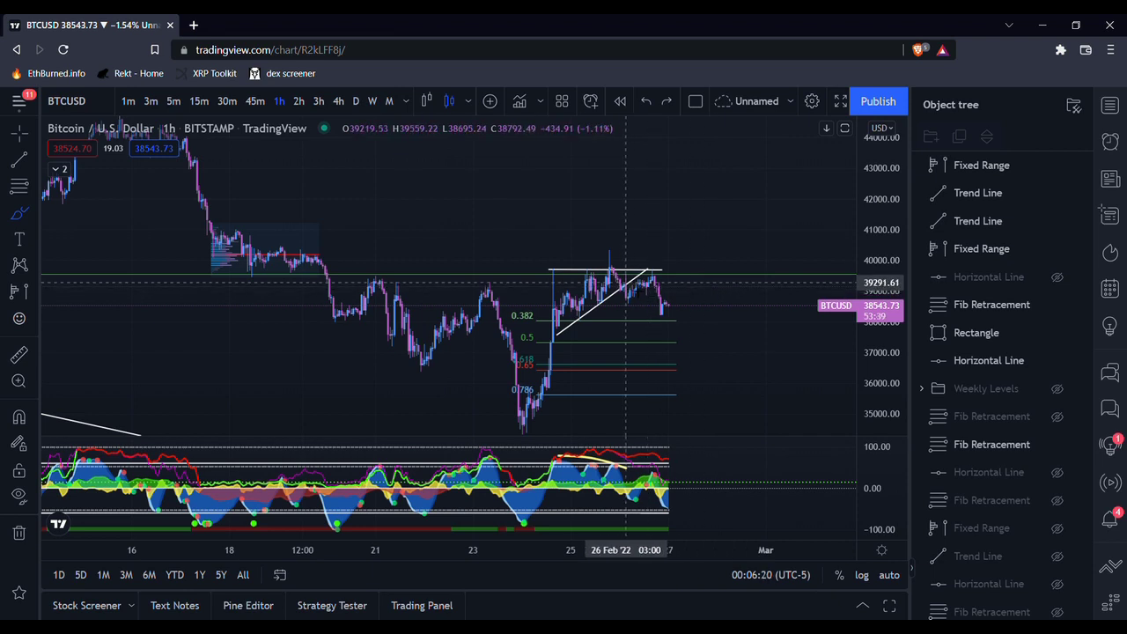
# - Sketch a downward arrow along the latest price drop and circle the high above the white resistance line, and undo both sketches
pyautogui.moveTo(640, 273)
pyautogui.mouseDown()
pyautogui.moveTo(658, 312)
pyautogui.moveTo(669, 297)
pyautogui.mouseUp()
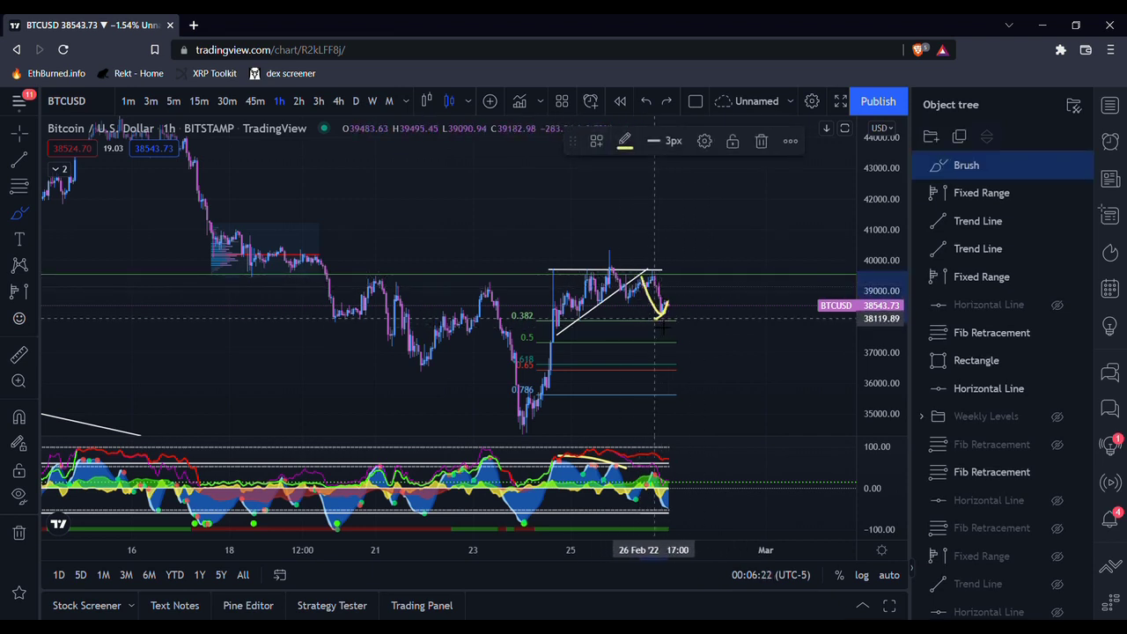
pyautogui.moveTo(616, 269)
pyautogui.mouseDown()
pyautogui.moveTo(599, 274)
pyautogui.moveTo(612, 254)
pyautogui.mouseUp()
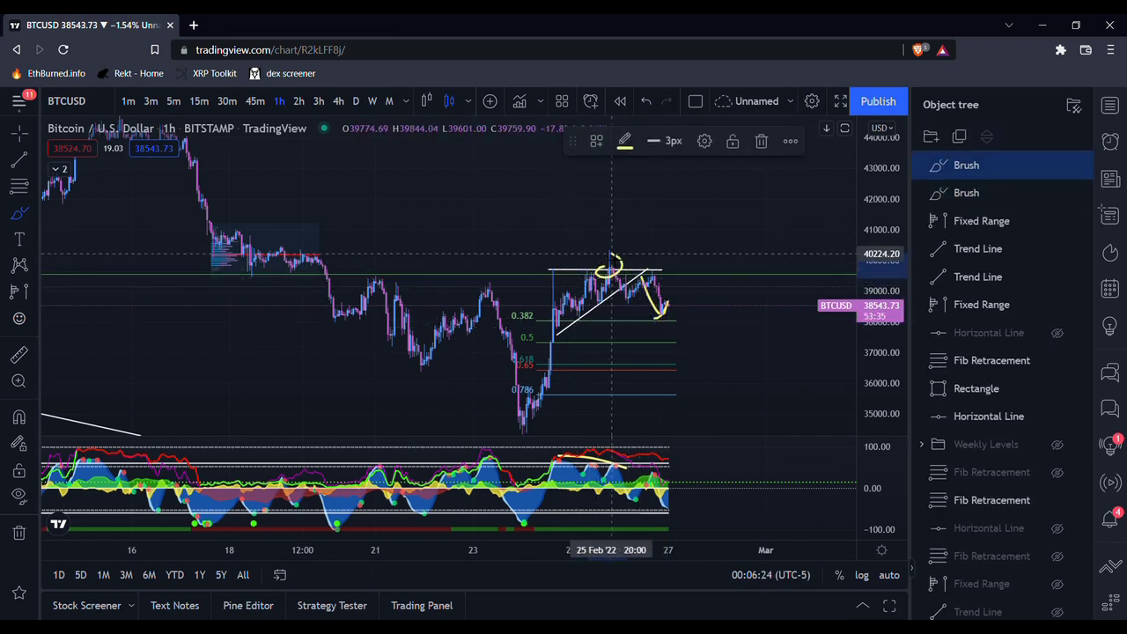
pyautogui.hotkey('ctrl', 'z')
pyautogui.hotkey('ctrl', 'z')
# - Circle the ends of the red line and the green wave in MarketCipher B at the latest candle
pyautogui.scroll(-1, 683, 370)
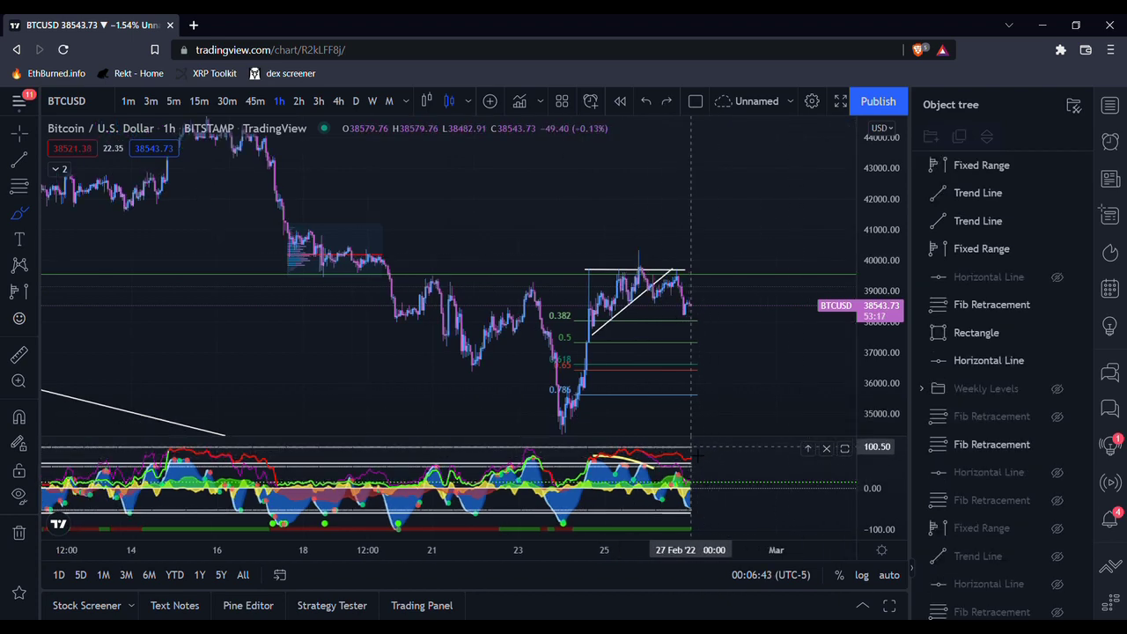
pyautogui.moveTo(682, 449); pyautogui.dragTo(691, 457)
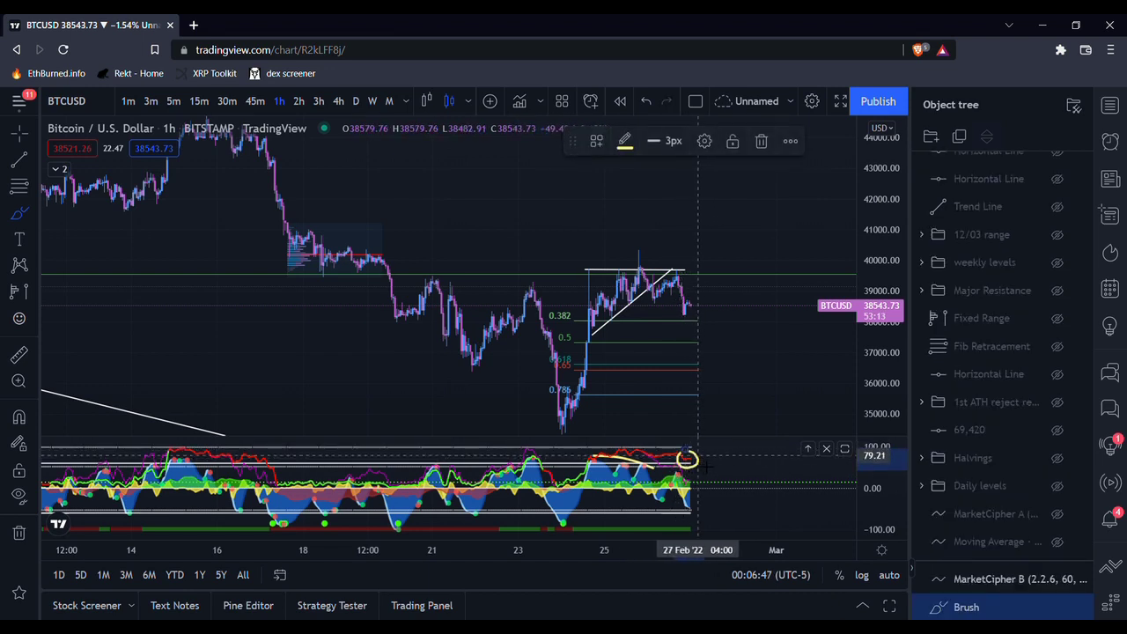
pyautogui.moveTo(693, 475); pyautogui.dragTo(689, 472)
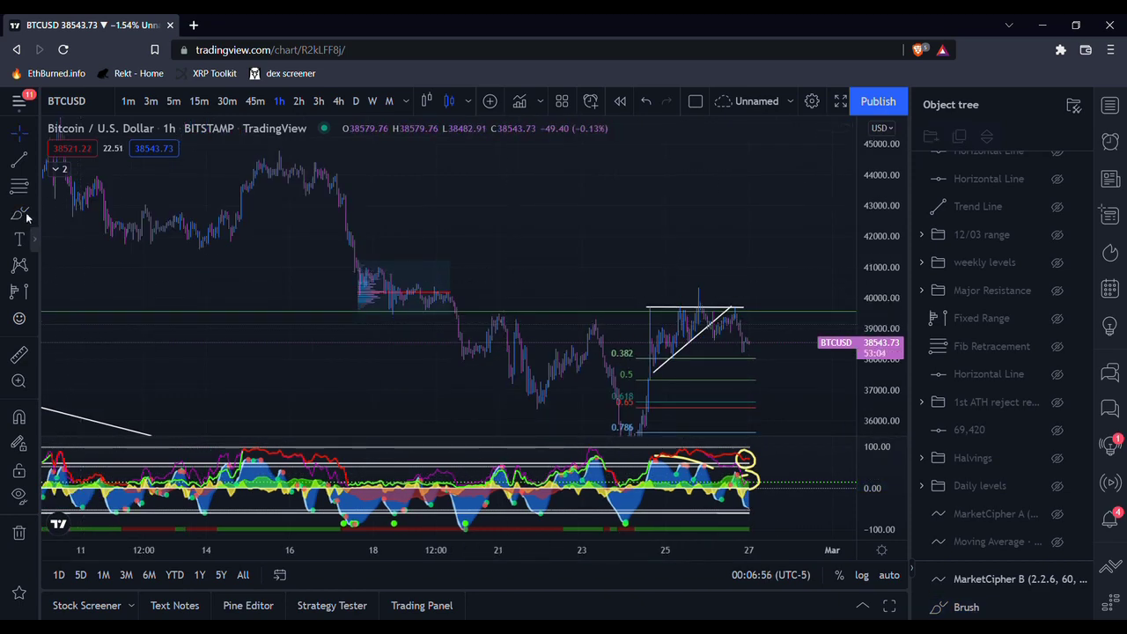
# - Mark the red line and green wave around 17 February with the Brush, sketch a price drop arrow above them, and remove the sketches
pyautogui.click(20, 212)
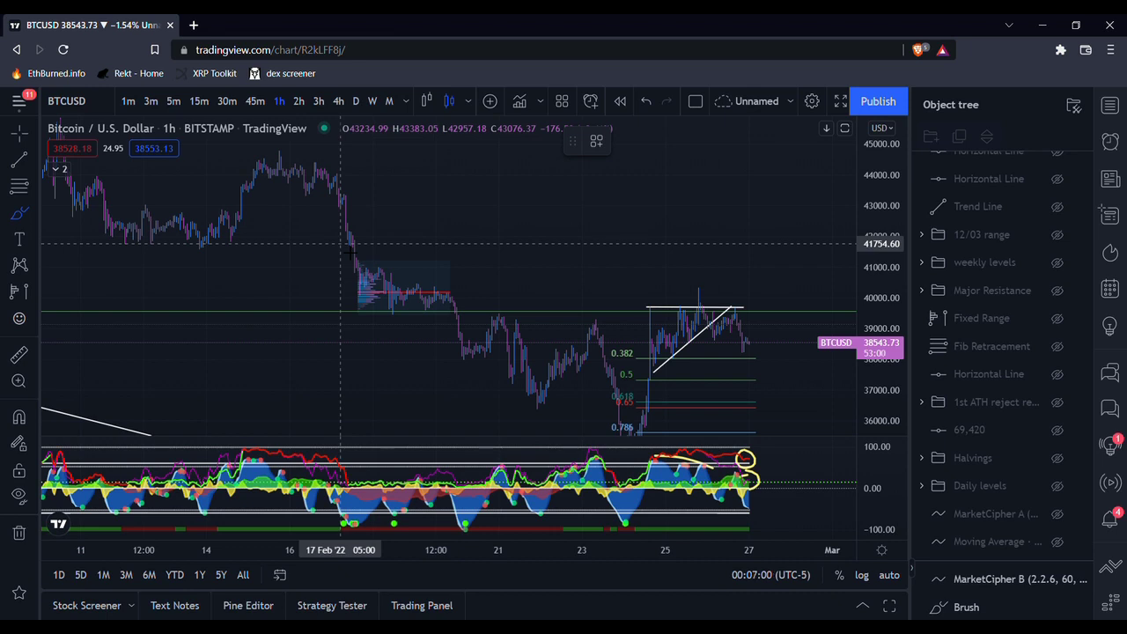
pyautogui.moveTo(323, 457); pyautogui.dragTo(338, 465)
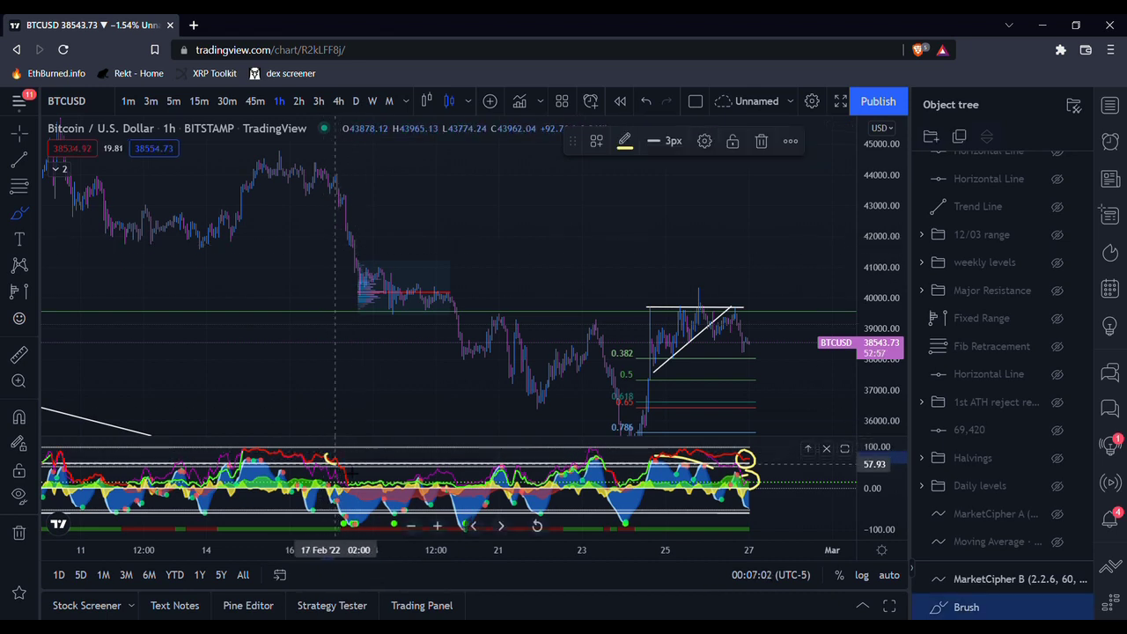
pyautogui.moveTo(334, 471)
pyautogui.mouseDown()
pyautogui.moveTo(321, 481)
pyautogui.moveTo(331, 467)
pyautogui.mouseUp()
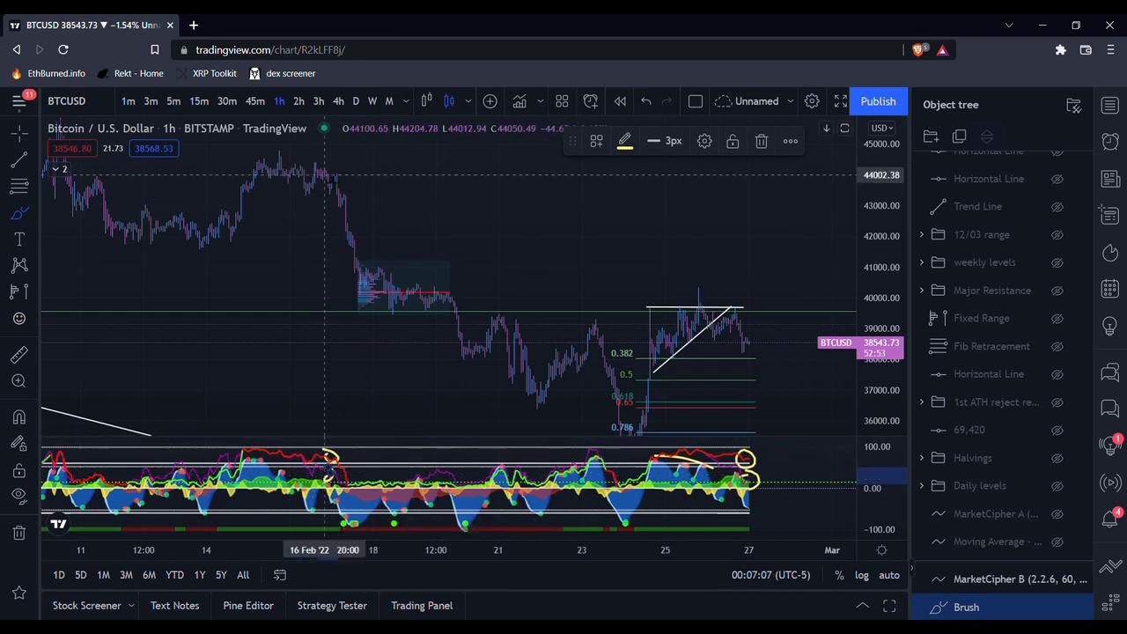
pyautogui.moveTo(318, 173)
pyautogui.mouseDown()
pyautogui.moveTo(356, 274)
pyautogui.moveTo(362, 242)
pyautogui.moveTo(339, 271)
pyautogui.mouseUp()
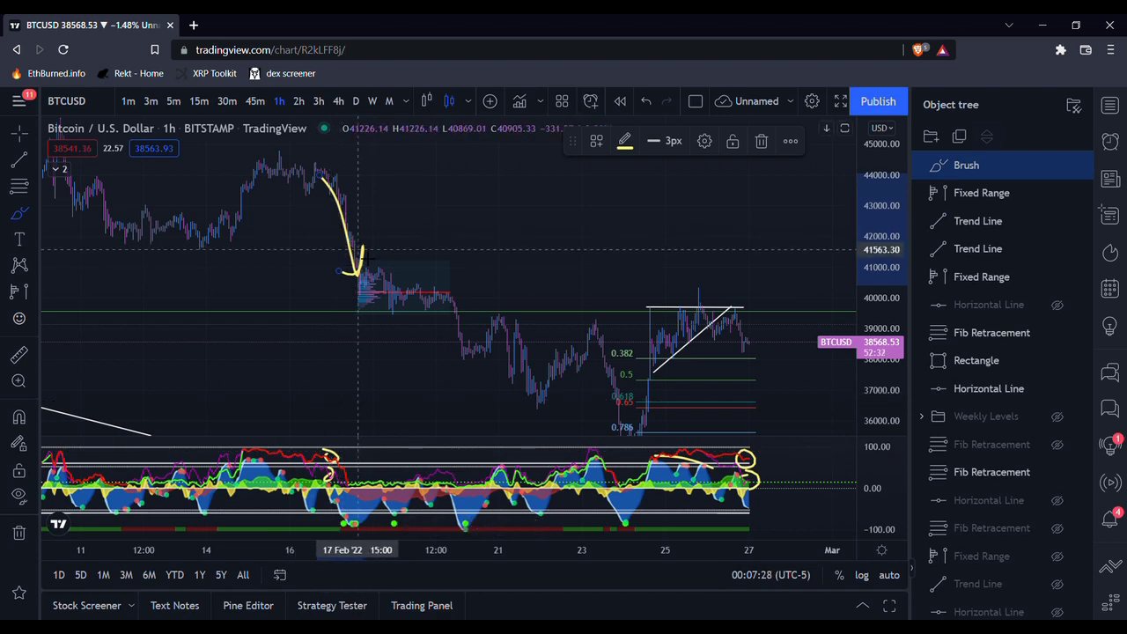
pyautogui.hotkey('ctrl', 'z')
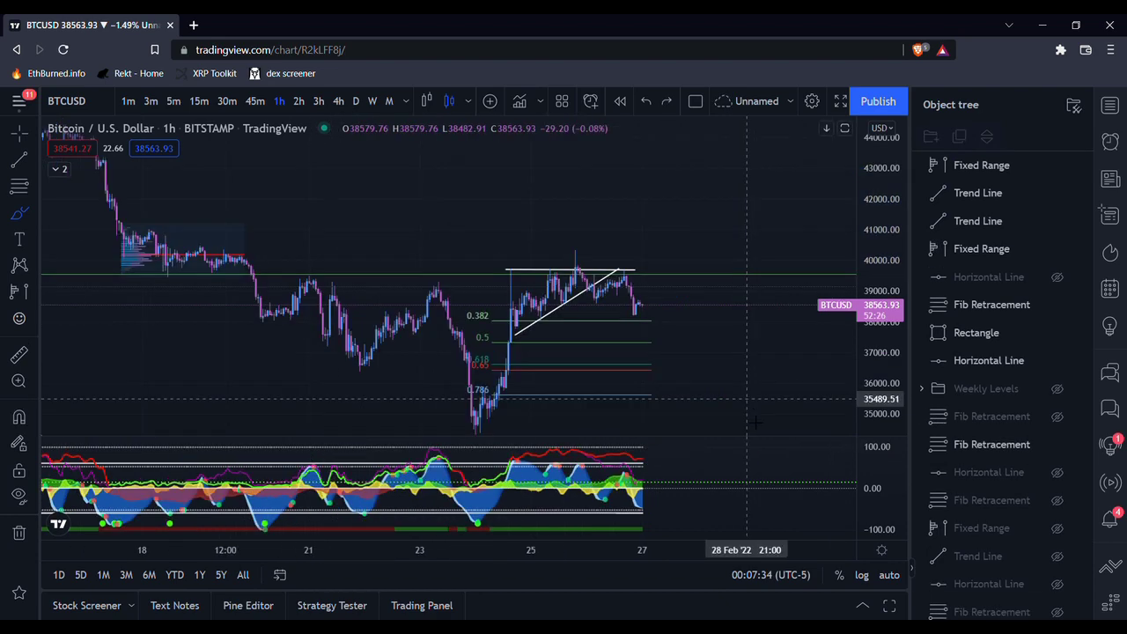
# - Brush a short rising curve from the latest MarketCipher B wave low toward the zero line
pyautogui.scroll(2, 692, 467)
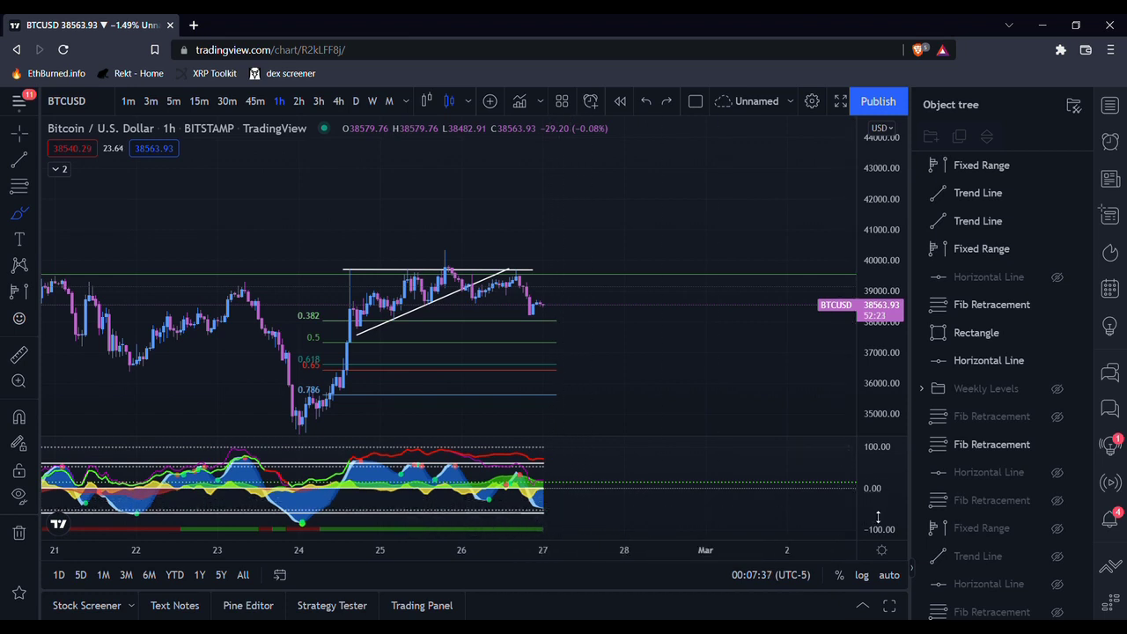
pyautogui.moveTo(878, 518); pyautogui.dragTo(877, 506)
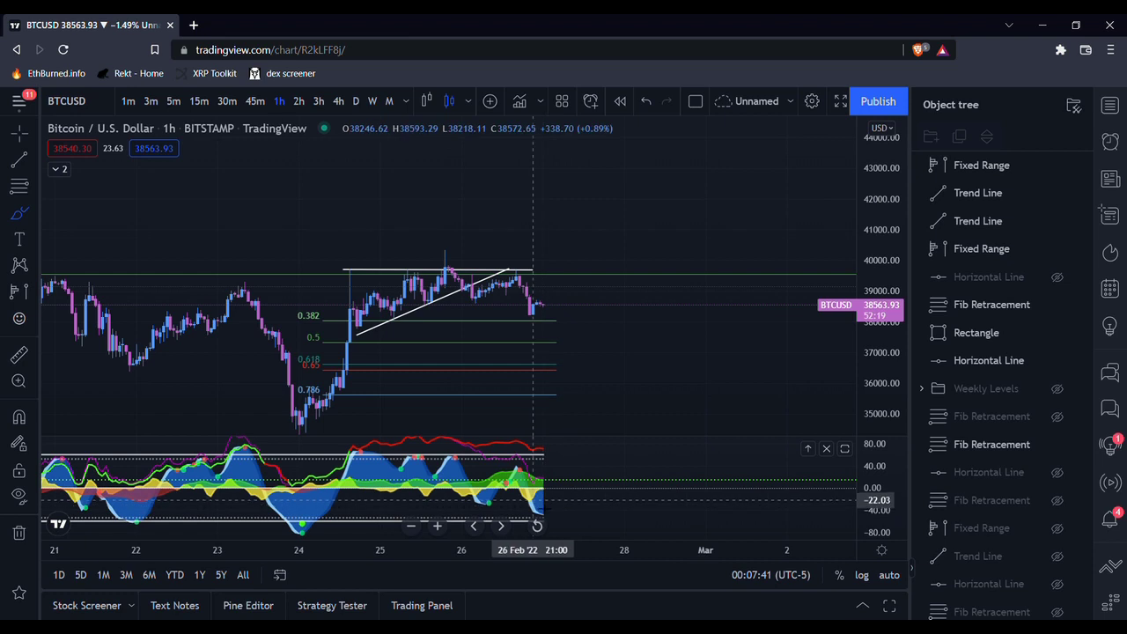
pyautogui.scroll(3, 557, 506)
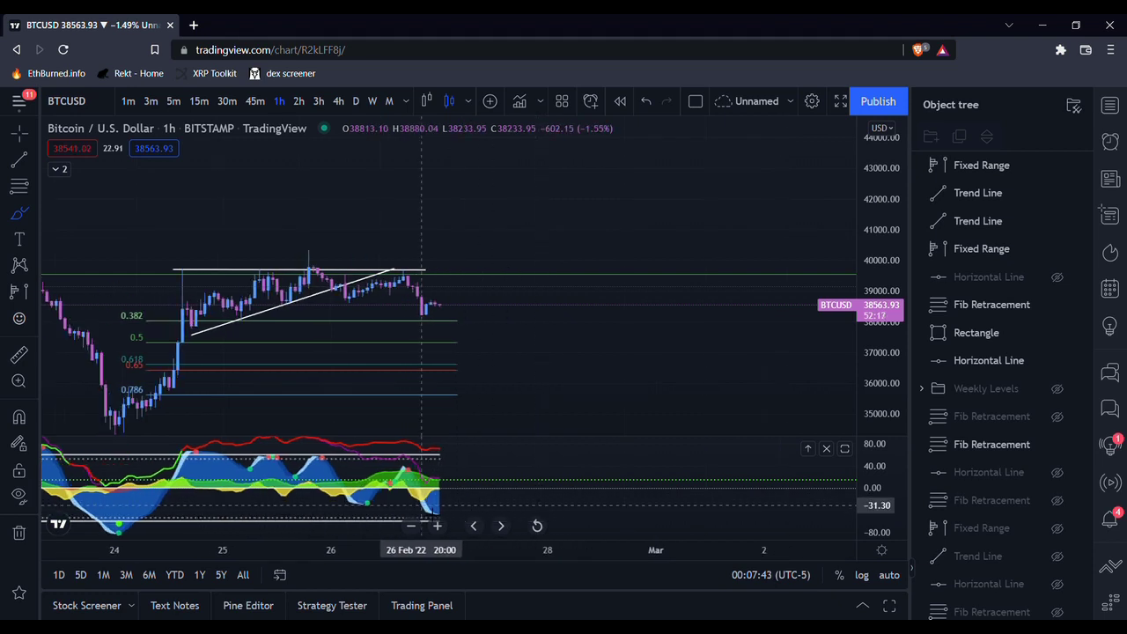
pyautogui.moveTo(421, 504); pyautogui.dragTo(441, 490)
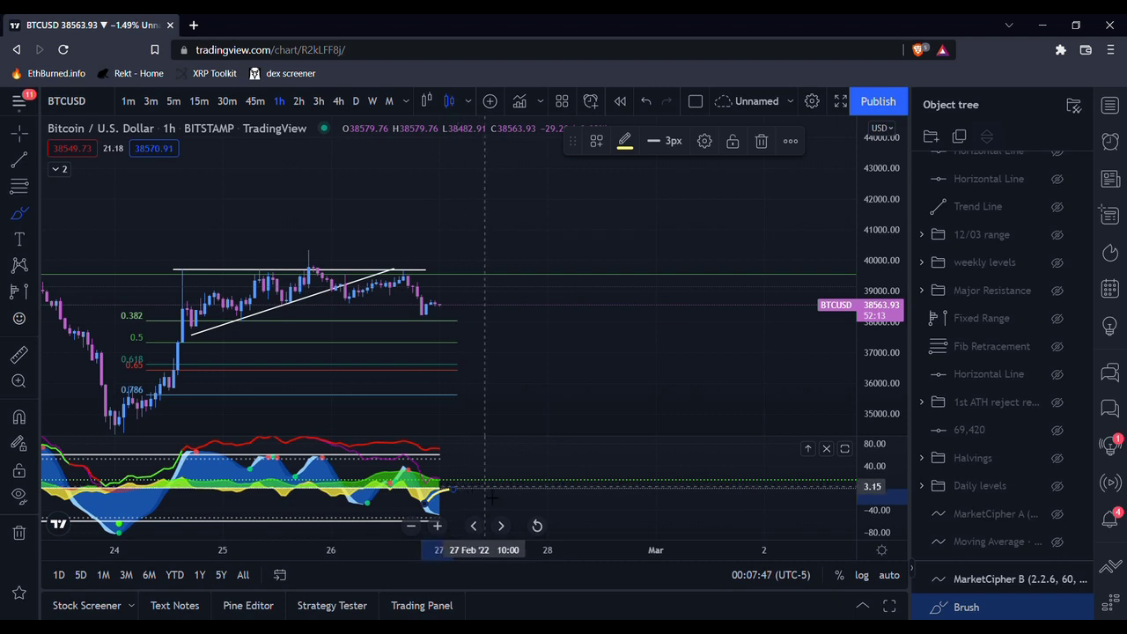
# - Sketch a dip and rebound following the latest MarketCipher B wave with the Brush, and undo it
pyautogui.scroll(-2, 492, 498)
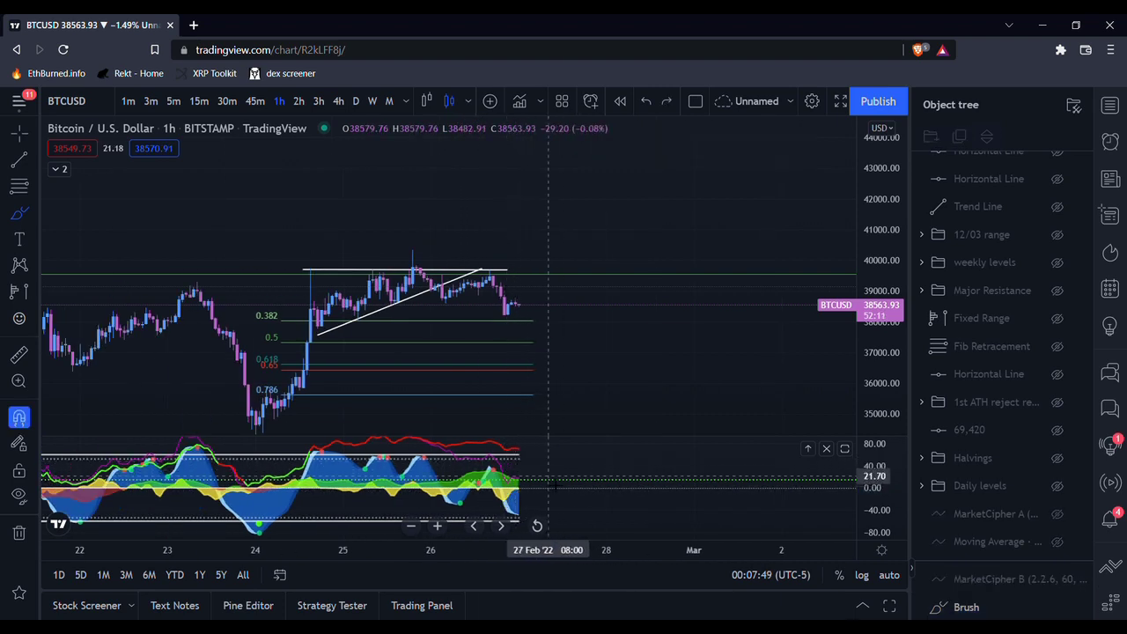
pyautogui.scroll(-1, 555, 489)
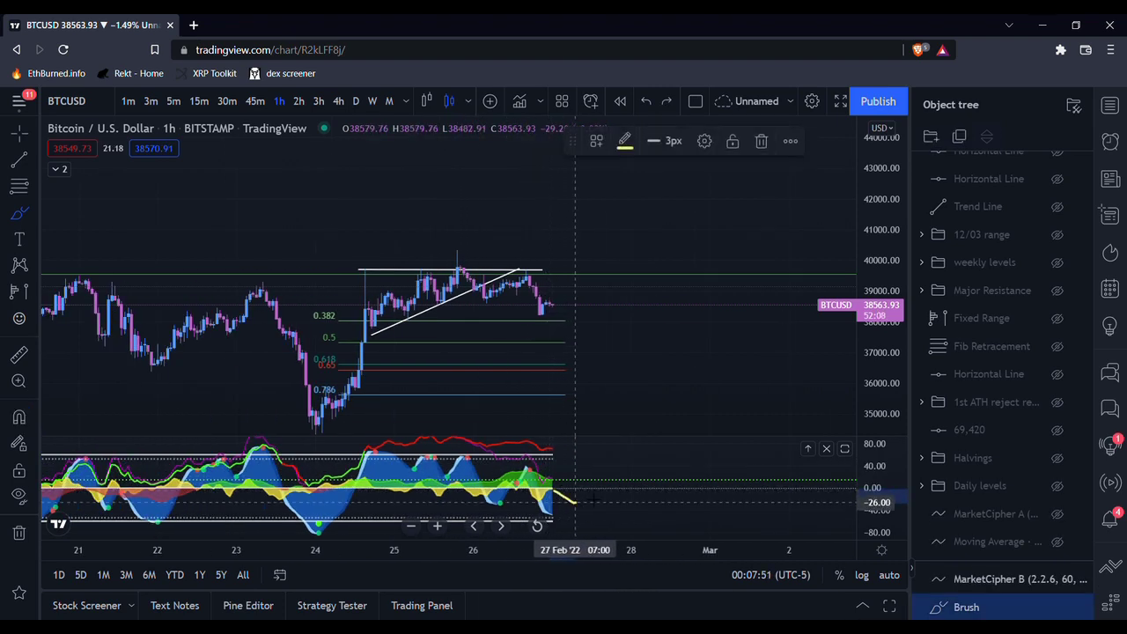
pyautogui.moveTo(593, 500); pyautogui.dragTo(588, 484)
pyautogui.hotkey('ctrl', 'z')
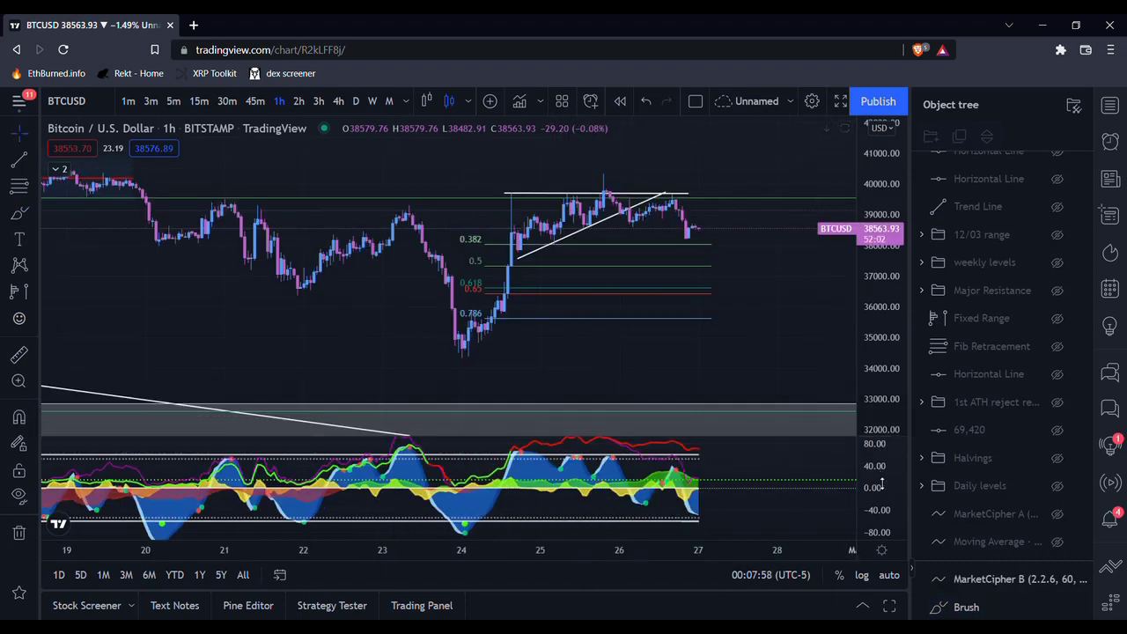
# - Brush two declining lines along the peaks and the troughs of the MarketCipher B waves from 24 to 27 February
pyautogui.moveTo(884, 485); pyautogui.dragTo(884, 454)
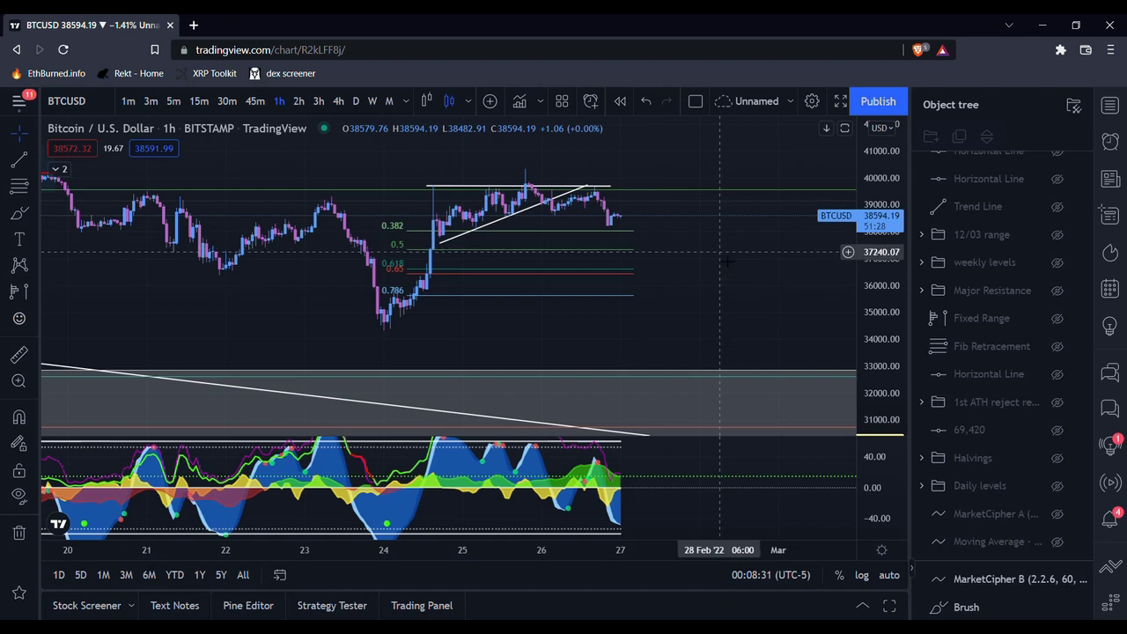
pyautogui.moveTo(719, 252); pyautogui.dragTo(717, 264)
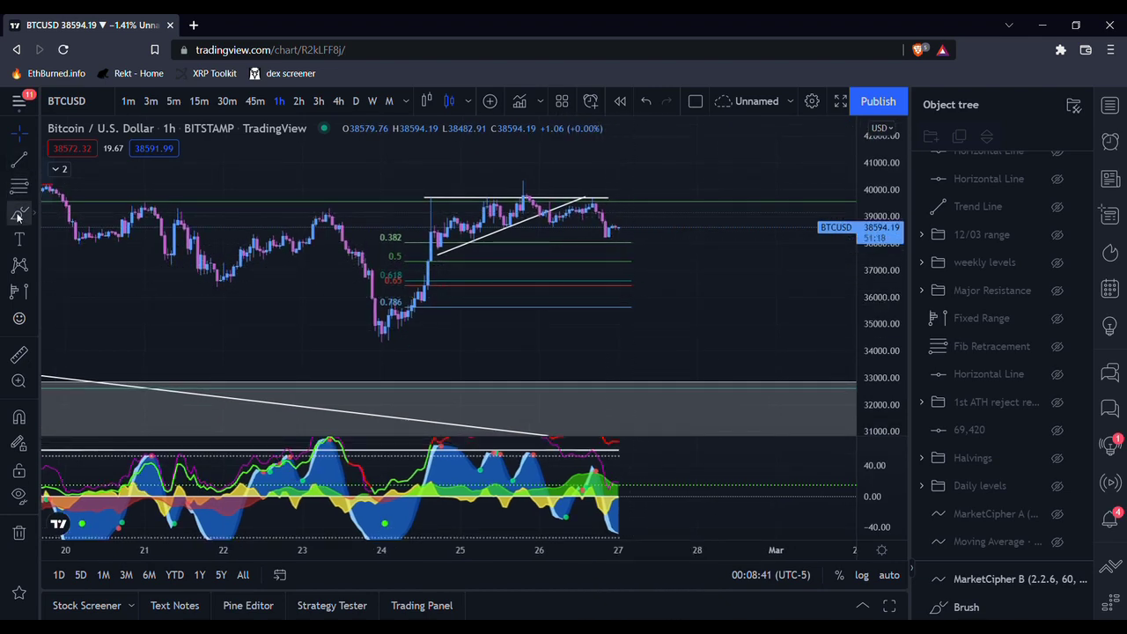
pyautogui.click(18, 217)
pyautogui.moveTo(419, 443); pyautogui.dragTo(667, 466)
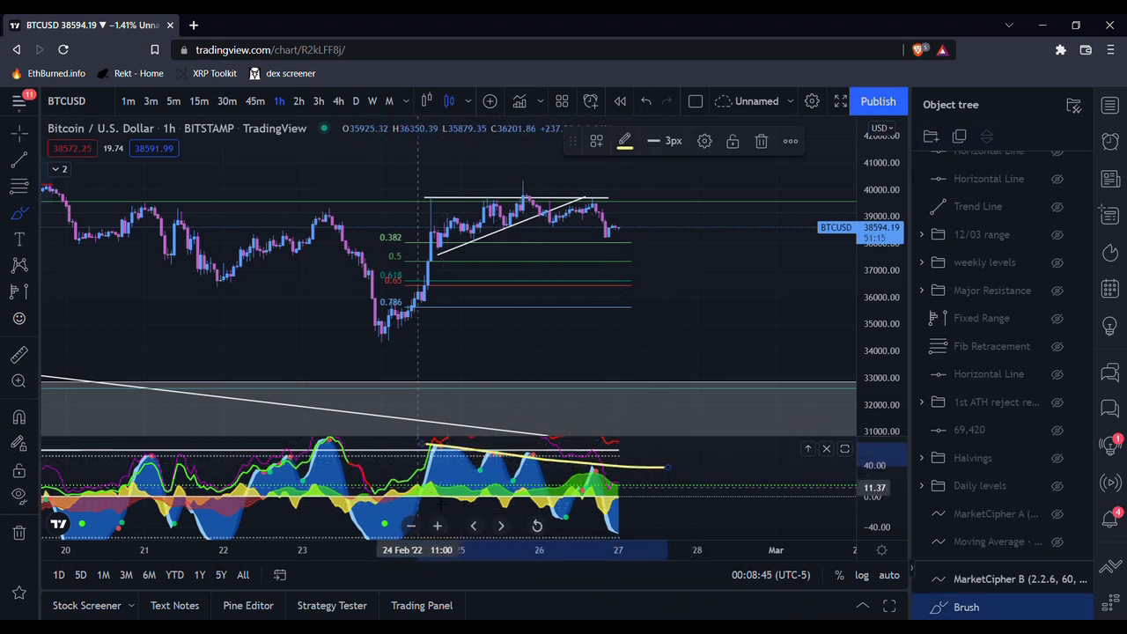
pyautogui.moveTo(422, 489); pyautogui.dragTo(651, 543)
# - Sketch a descending price channel with two Brush lines from the 25 February high toward the 35000 level
pyautogui.moveTo(879, 487); pyautogui.dragTo(882, 513)
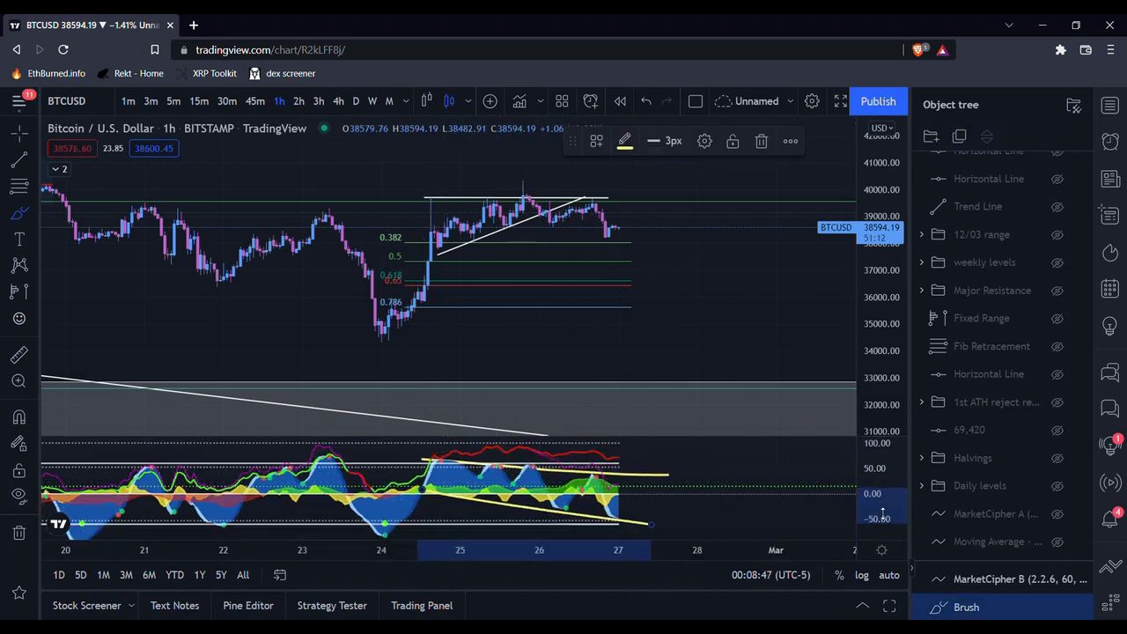
pyautogui.moveTo(510, 184); pyautogui.dragTo(739, 286)
pyautogui.moveTo(494, 224); pyautogui.dragTo(753, 332)
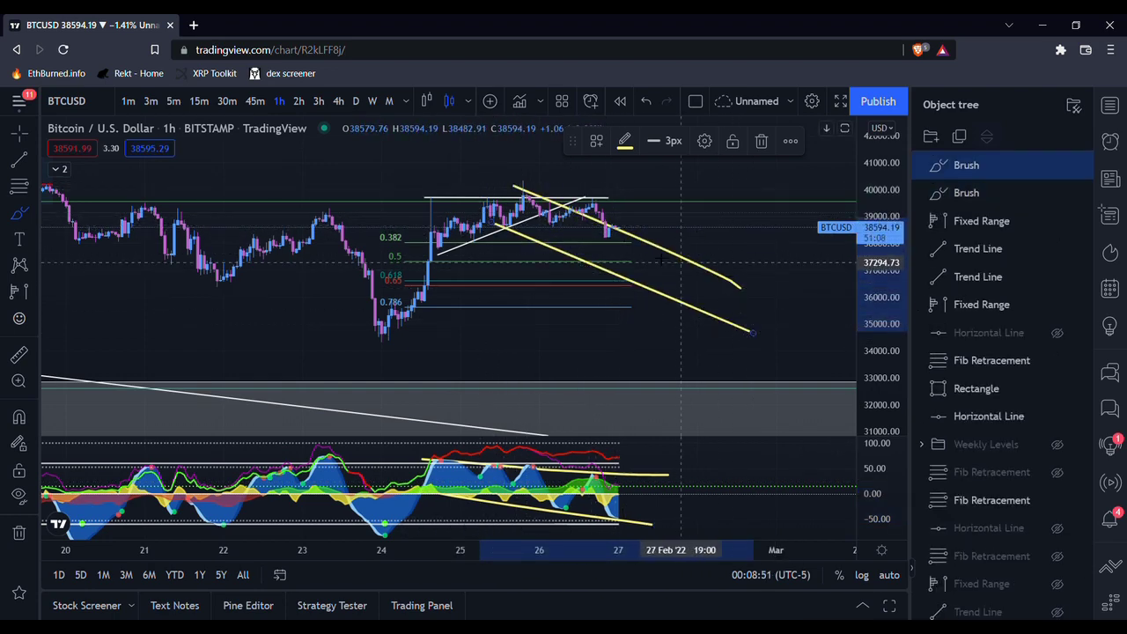
# - Undo the Brush lines marking the descending price channel and the declining MarketCipher B waves
pyautogui.hotkey('ctrl', 'z')
pyautogui.hotkey('ctrl', 'z')
pyautogui.hotkey('ctrl', 'z')
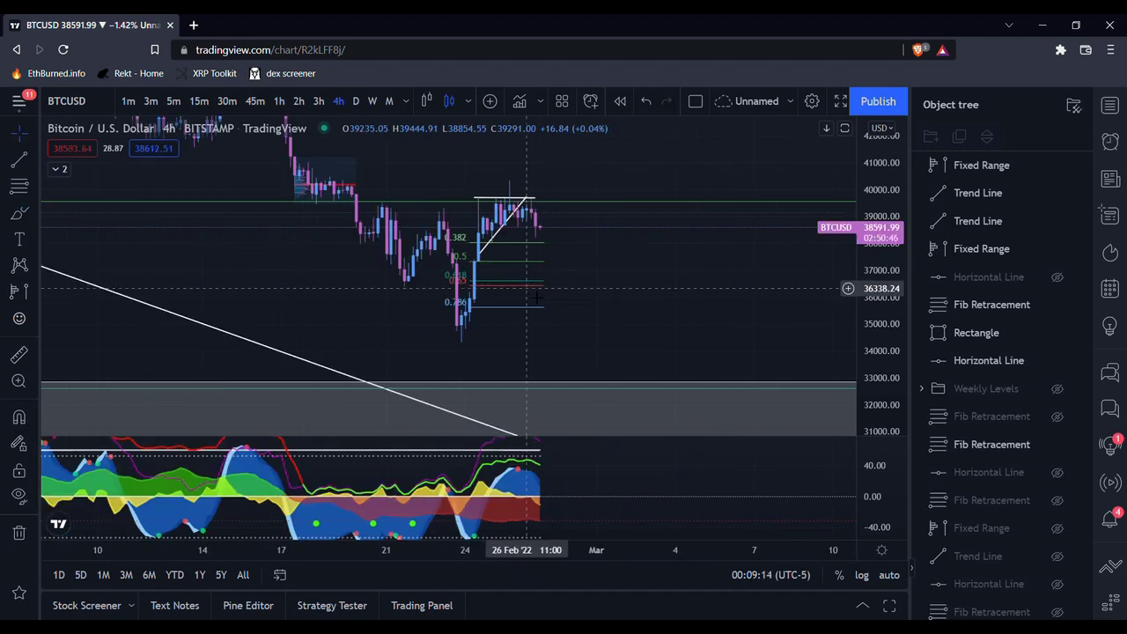
# - On the 4-hour chart, brush a price path dipping to about 36500, forming a higher low and rebounding to about 40000
pyautogui.click(532, 284)
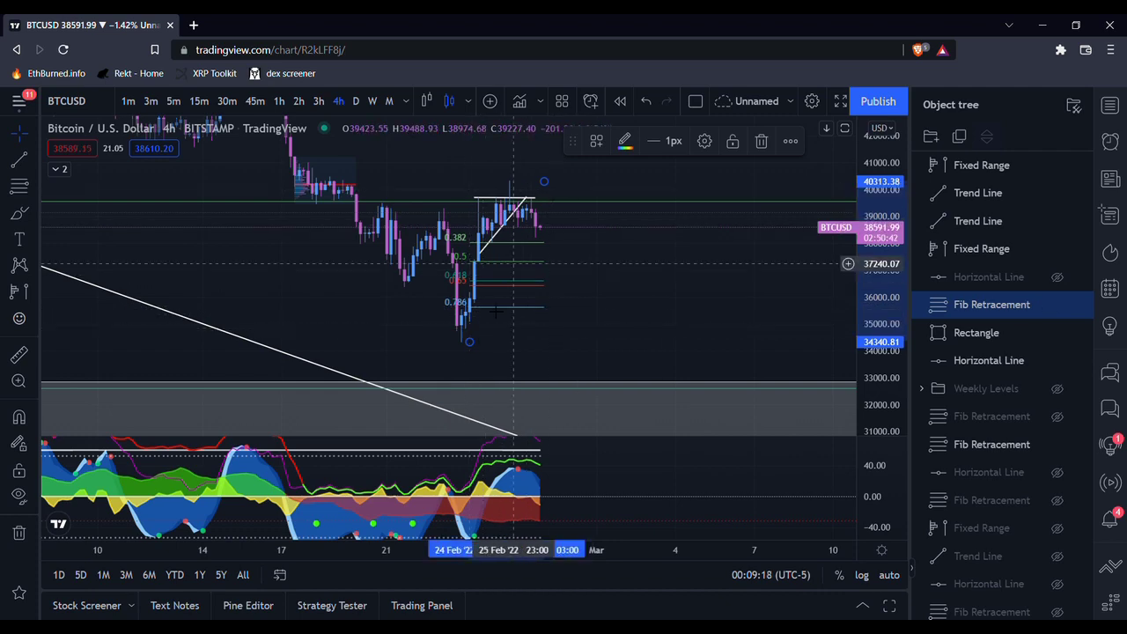
pyautogui.scroll(-2, 773, 286)
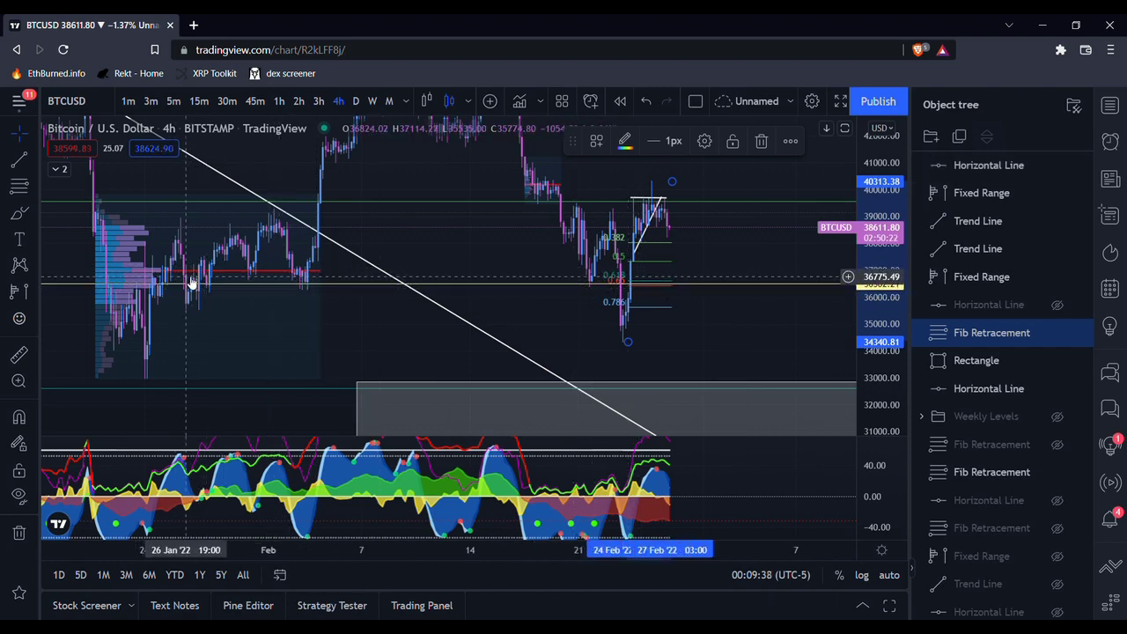
pyautogui.scroll(2, 268, 282)
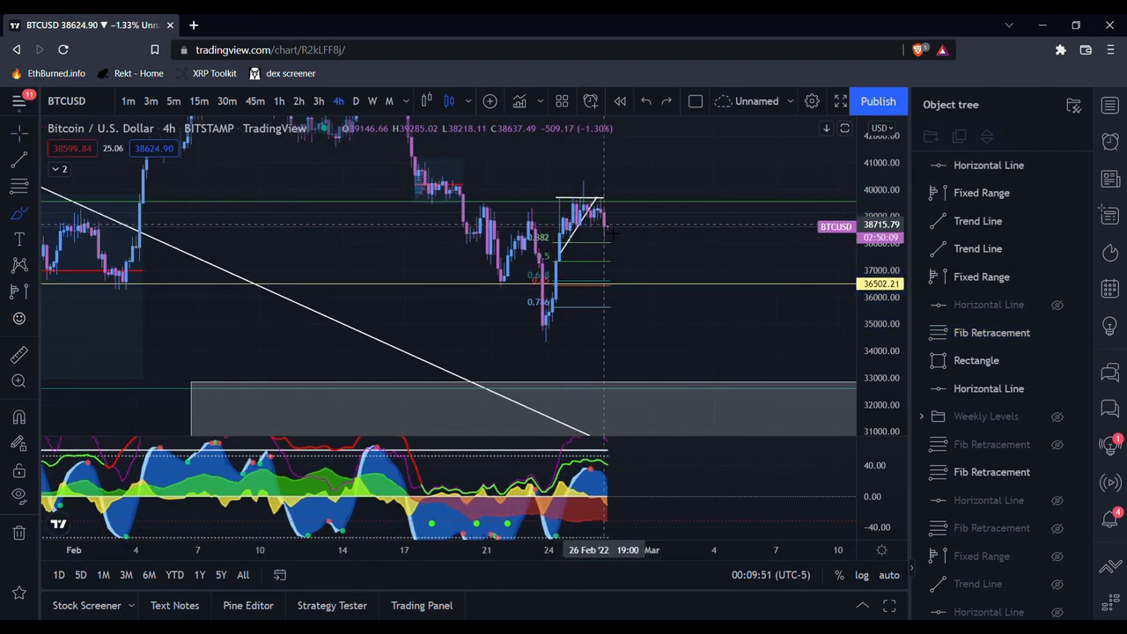
pyautogui.moveTo(604, 225)
pyautogui.mouseDown()
pyautogui.moveTo(604, 253)
pyautogui.moveTo(636, 281)
pyautogui.moveTo(674, 264)
pyautogui.moveTo(720, 190)
pyautogui.mouseUp()
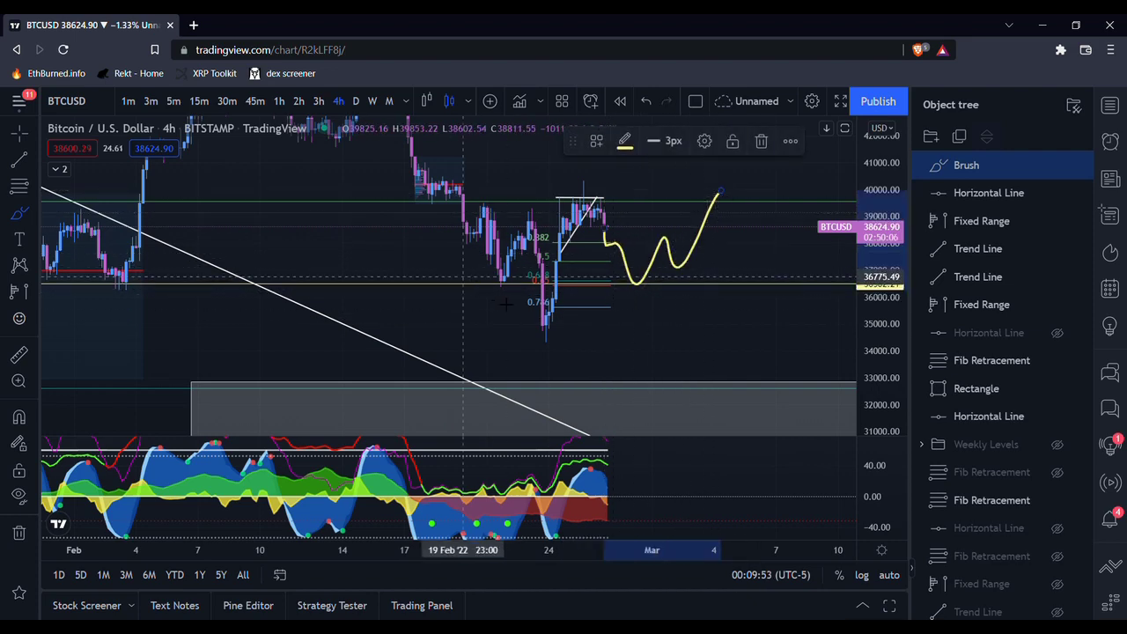
# - Brush three curves around the recent price troughs, one on each side of a lower central one
pyautogui.moveTo(463, 280); pyautogui.dragTo(523, 264)
pyautogui.moveTo(509, 321); pyautogui.dragTo(584, 354)
pyautogui.moveTo(613, 299); pyautogui.dragTo(695, 280)
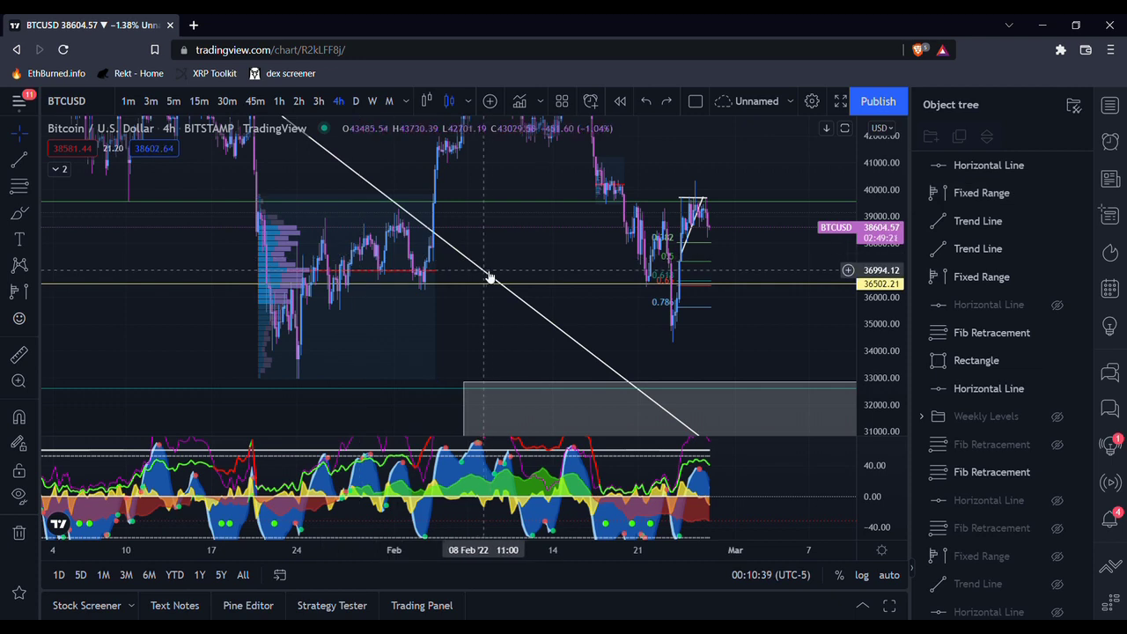
# - Add horizontal lines at 36994.12 and 35711.74 on the 4-hour chart, above and below the existing 36502.21 line
pyautogui.hotkey('alt', 'h')
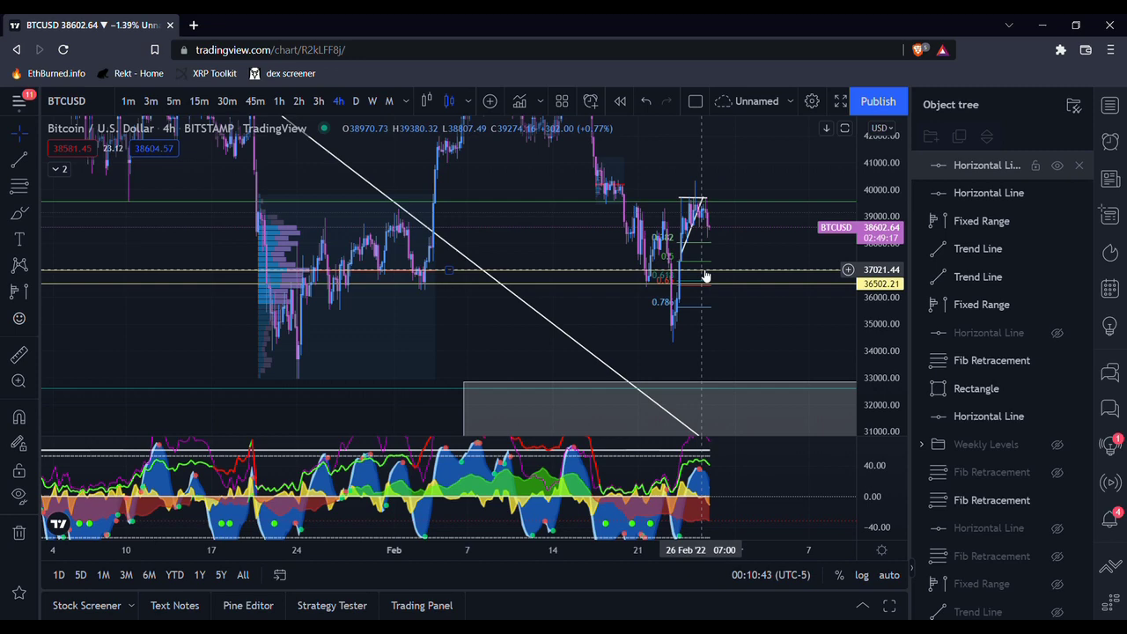
pyautogui.scroll(2, 706, 277)
pyautogui.moveTo(873, 340); pyautogui.dragTo(871, 316)
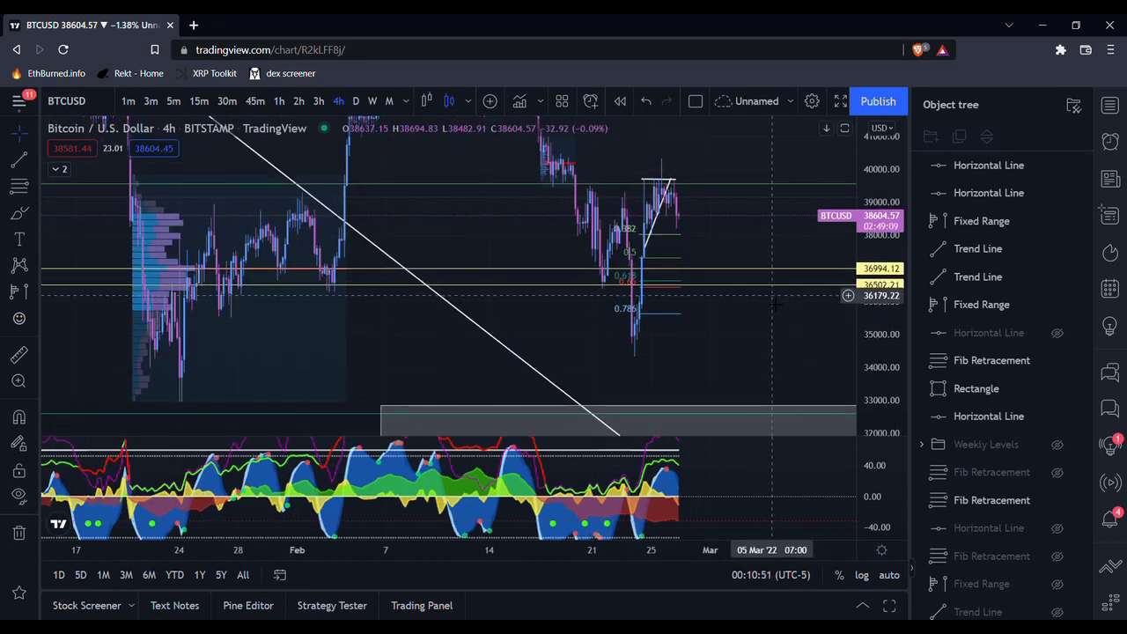
pyautogui.click(749, 285)
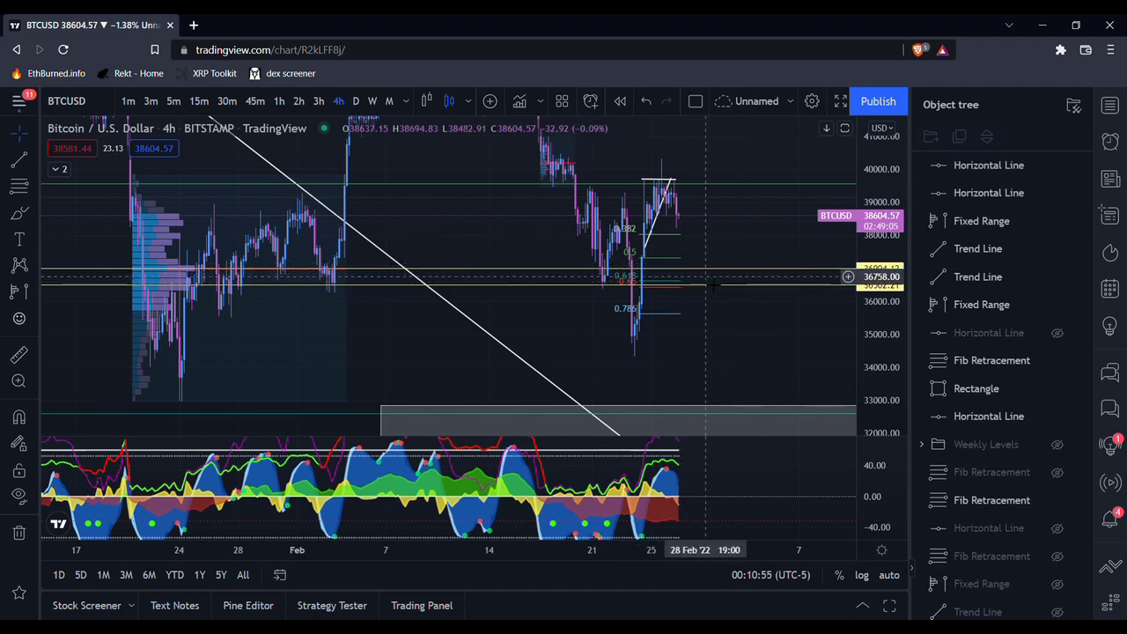
pyautogui.hotkey('alt', 'h')
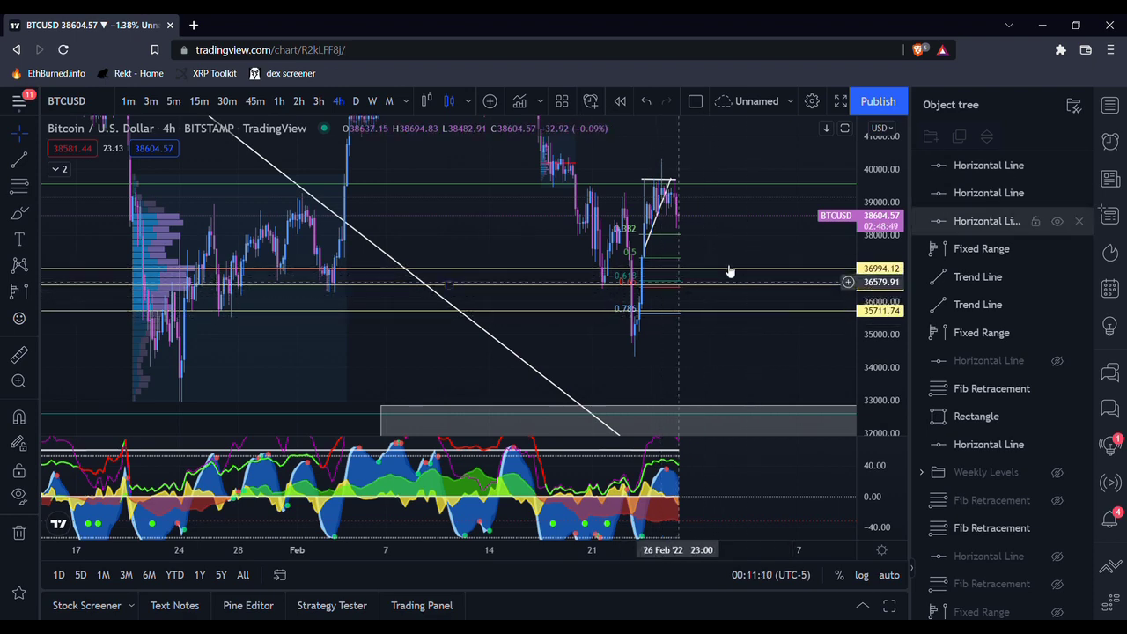
# - Undo the horizontal lines placed between about 35700 and 37000
pyautogui.hotkey('ctrl', 'z')
pyautogui.hotkey('ctrl', 'z')
pyautogui.hotkey('ctrl', 'z')
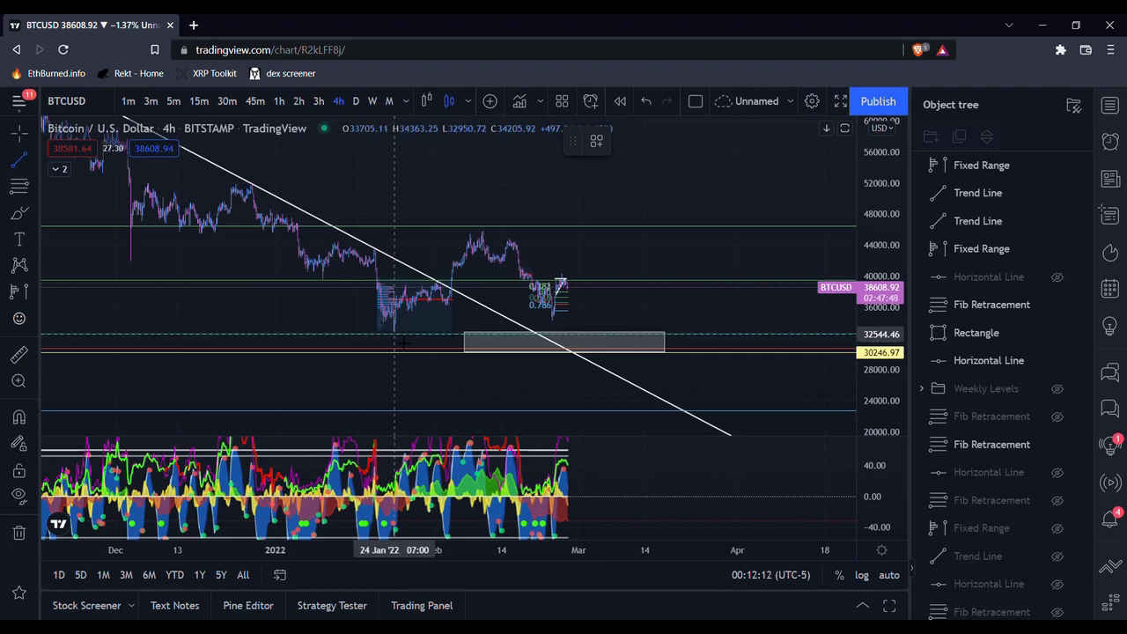
# - Draw a rising trend line from the 24 January low to about 37364 and a falling one from the 27 December high to mid-April
pyautogui.click(395, 334)
pyautogui.click(748, 296)
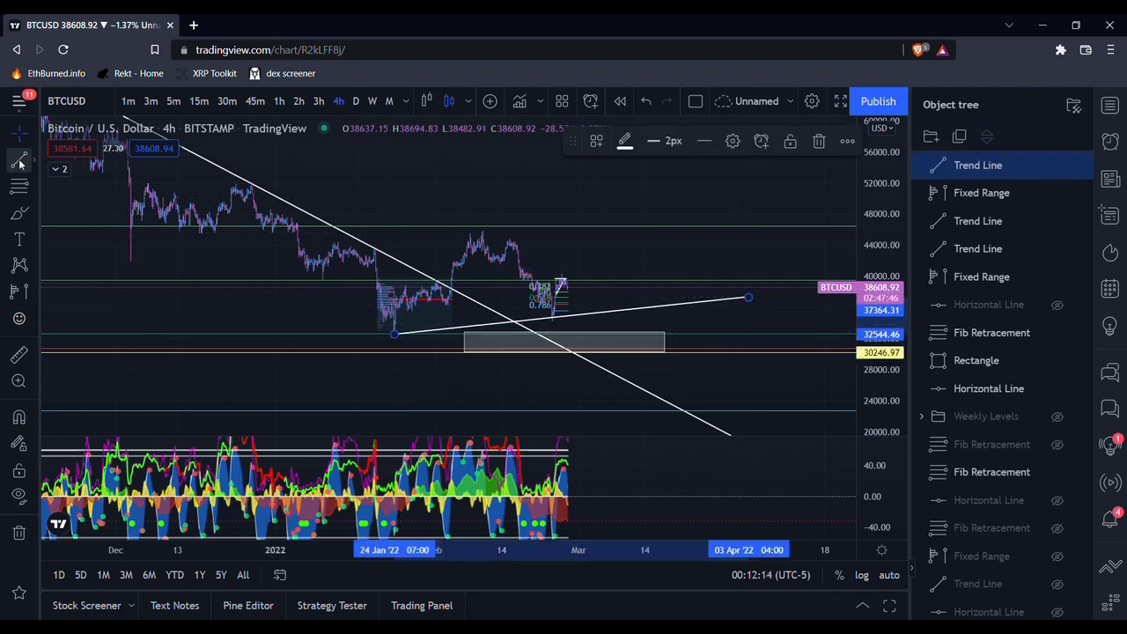
pyautogui.click(253, 186)
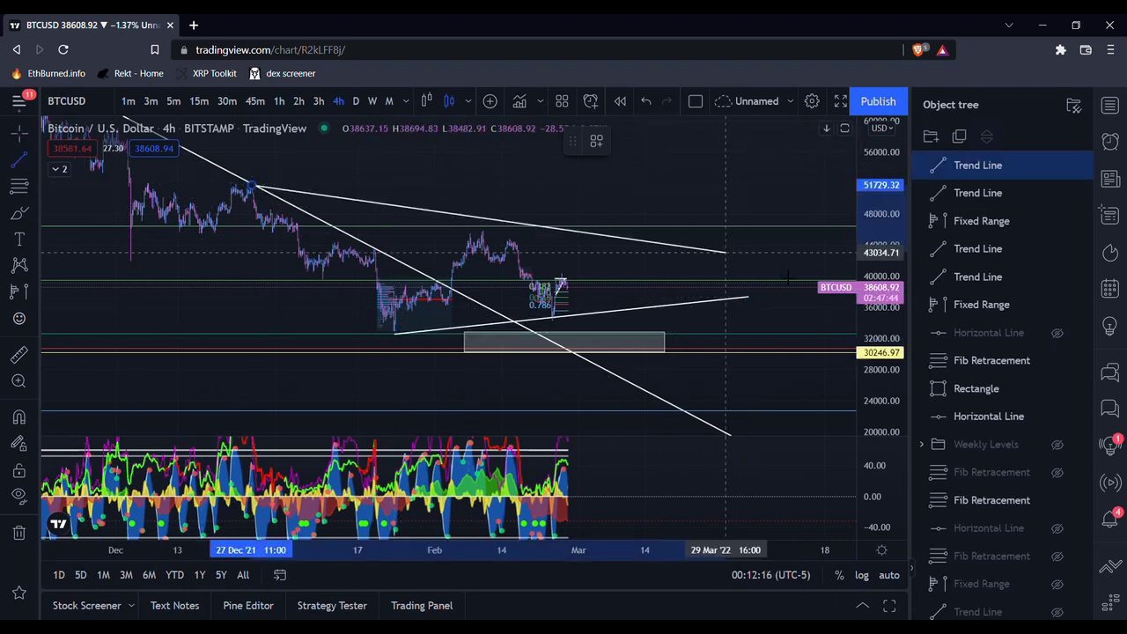
pyautogui.click(795, 291)
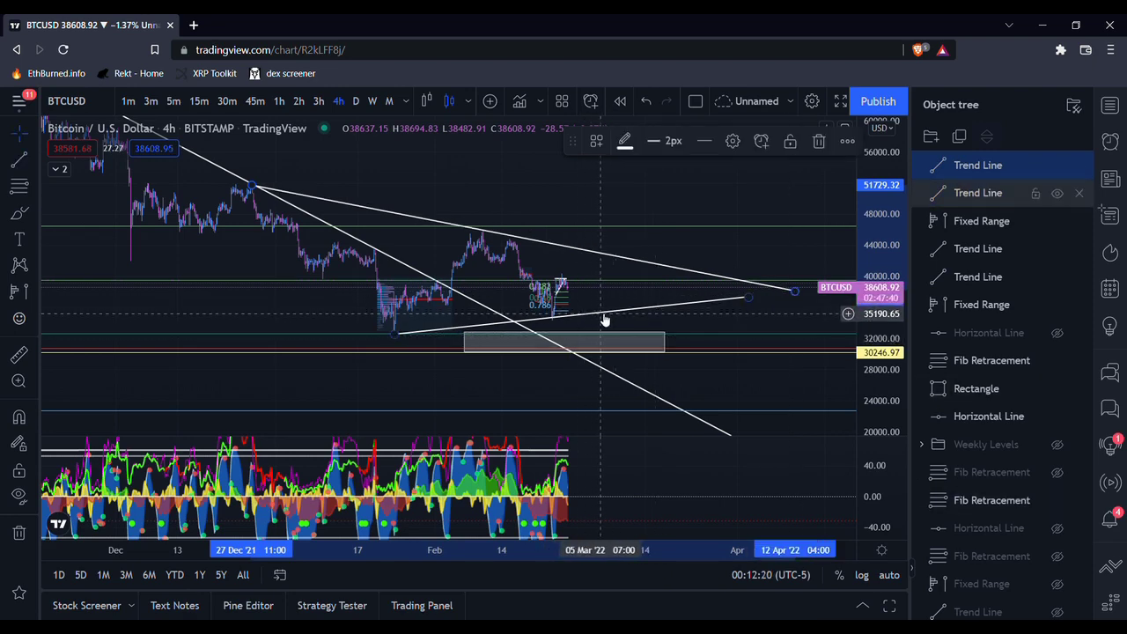
# - Delete the falling and rising trend lines that converge in April
pyautogui.press('Delete')
pyautogui.click(603, 314)
pyautogui.press('Delete')
# - Switch the chart to the daily timeframe and inspect the large Fib retracement's 0.618 to 0.65 zone around the grey rectangle
pyautogui.moveTo(885, 345); pyautogui.dragTo(886, 313)
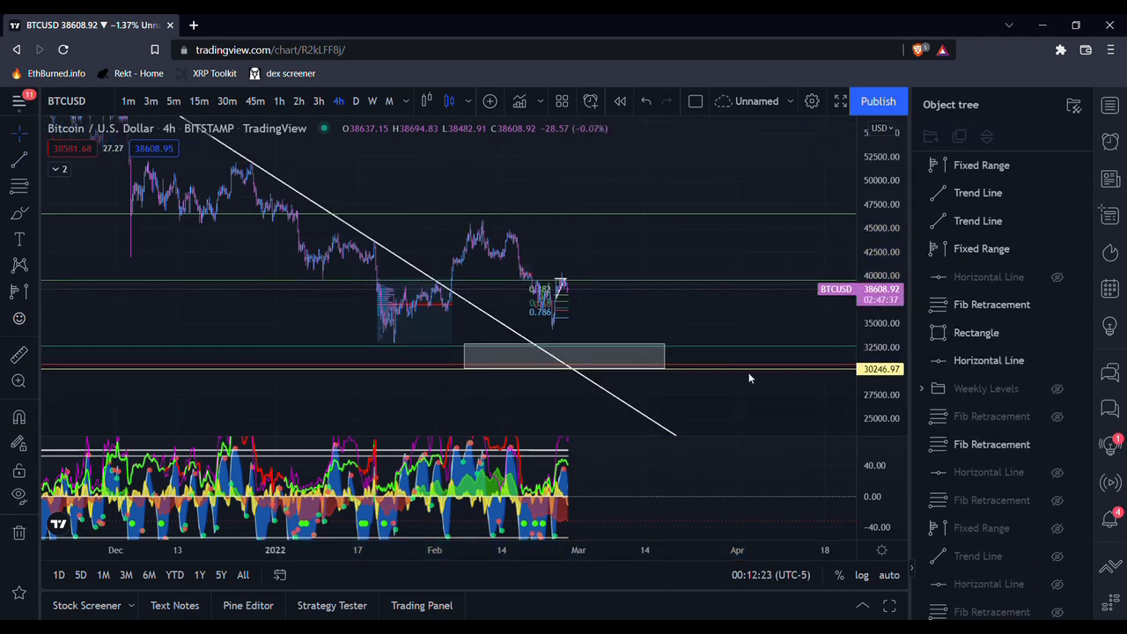
pyautogui.click(355, 100)
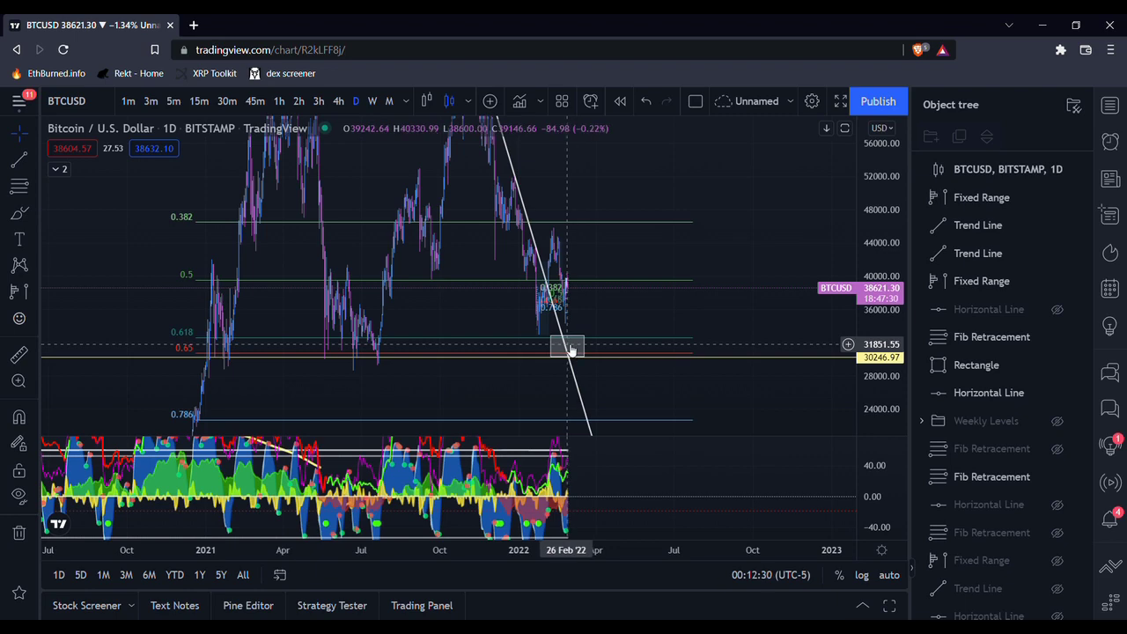
pyautogui.click(641, 343)
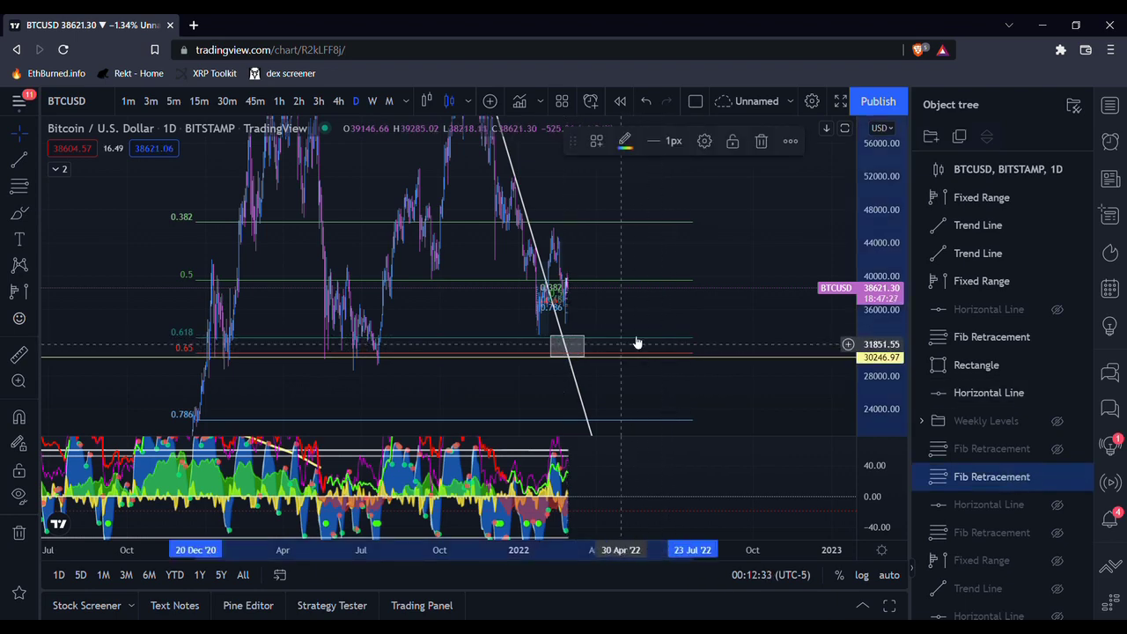
pyautogui.click(650, 313)
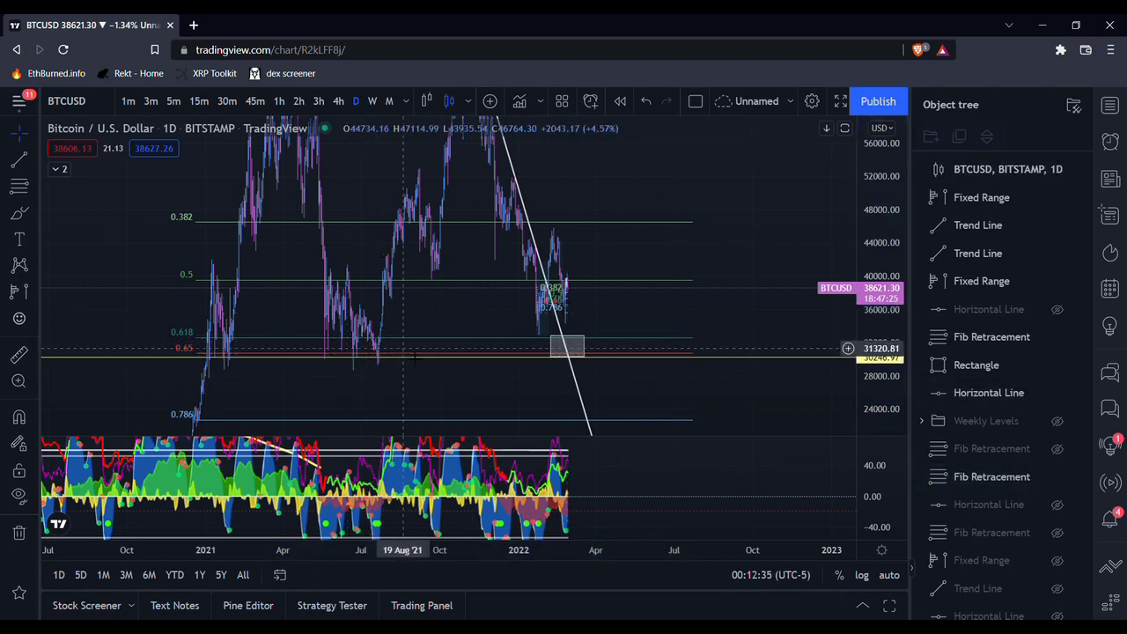
# - Brush a price path dropping into the grey rectangle and rebounding to about 36000, plus a declining line from the January low to its bottom
pyautogui.scroll(3, 476, 280)
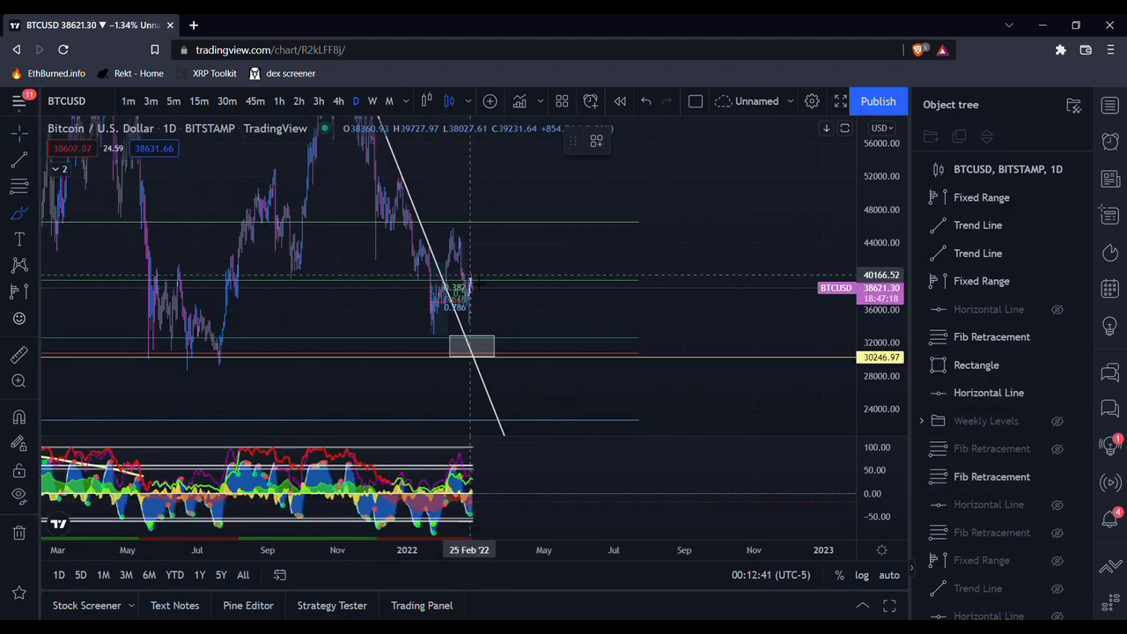
pyautogui.moveTo(470, 280)
pyautogui.mouseDown()
pyautogui.moveTo(486, 342)
pyautogui.moveTo(518, 313)
pyautogui.mouseUp()
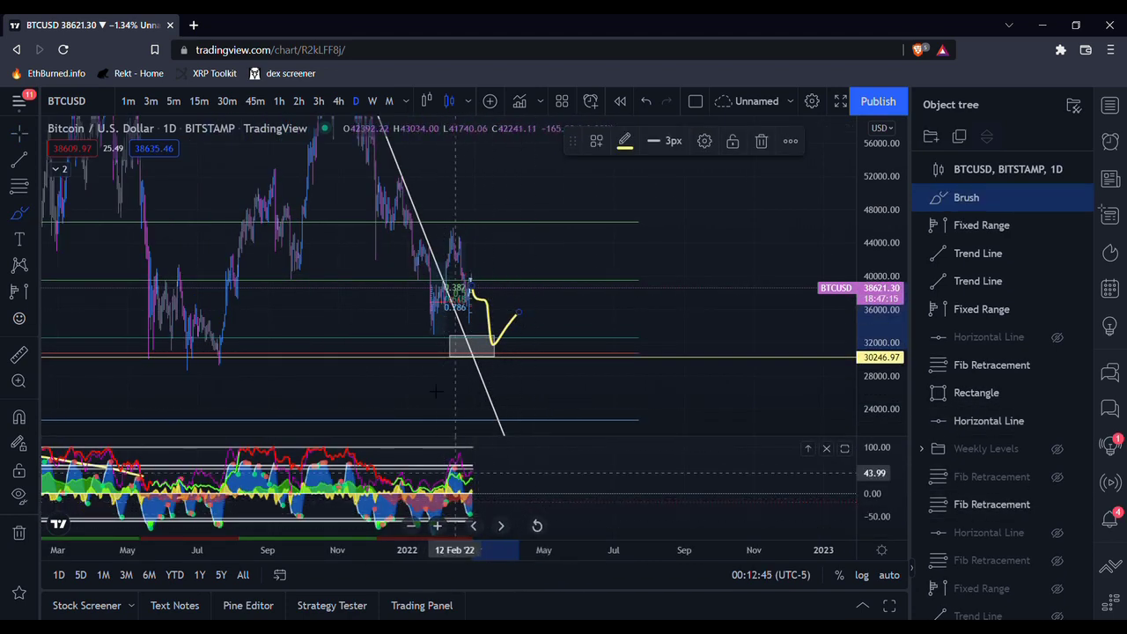
pyautogui.moveTo(436, 326); pyautogui.dragTo(514, 355)
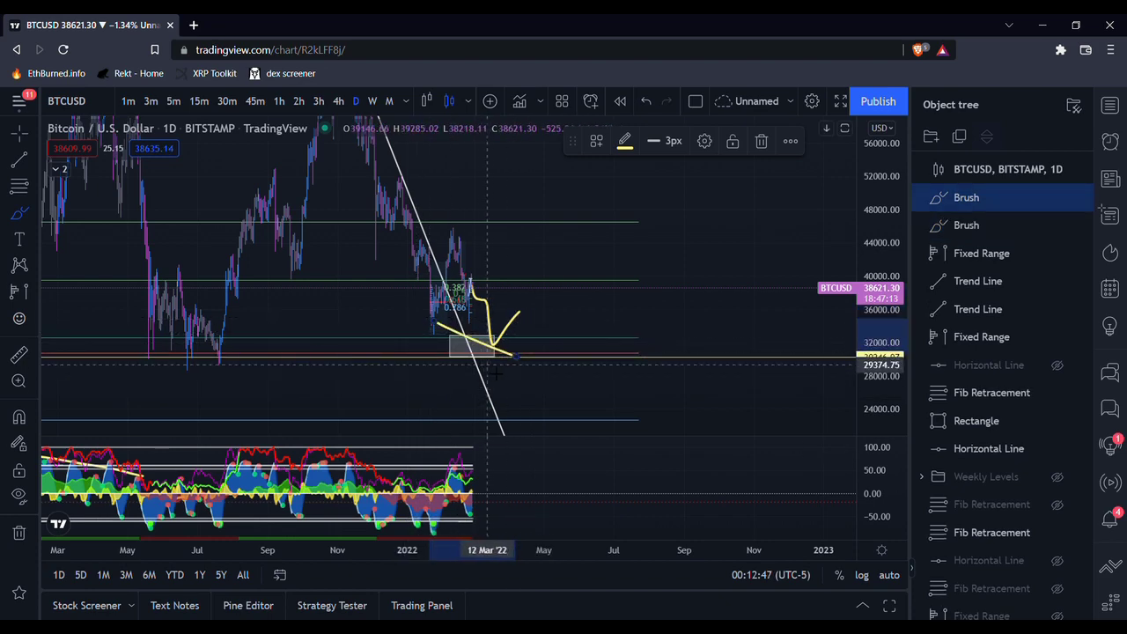